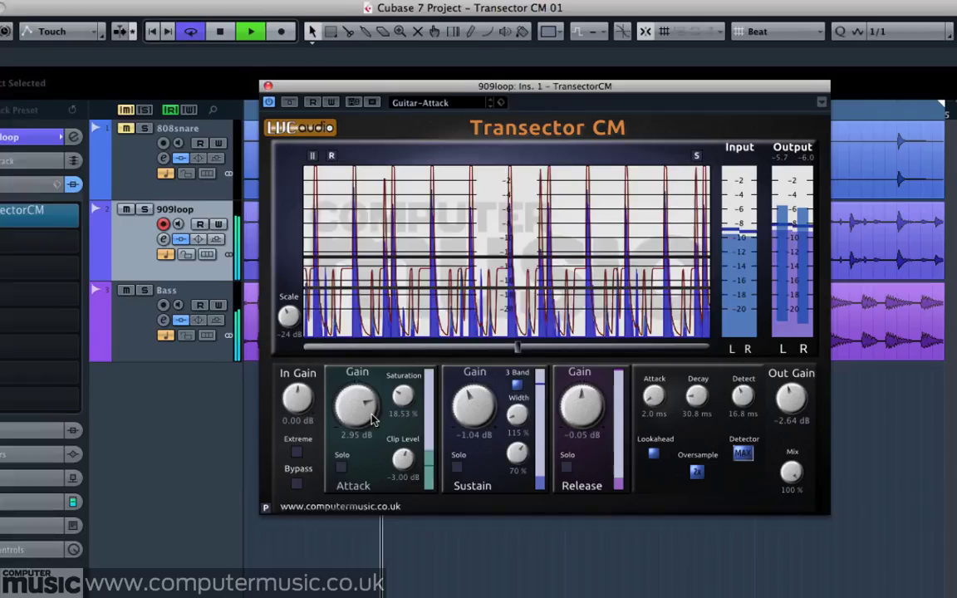
# Step: On the 909loop, set Sustain gain to -0.77 dB, Attack gain to 1.68 dB and the graph scale to -40 dB
pyautogui.moveTo(470, 412); pyautogui.dragTo(472, 405)
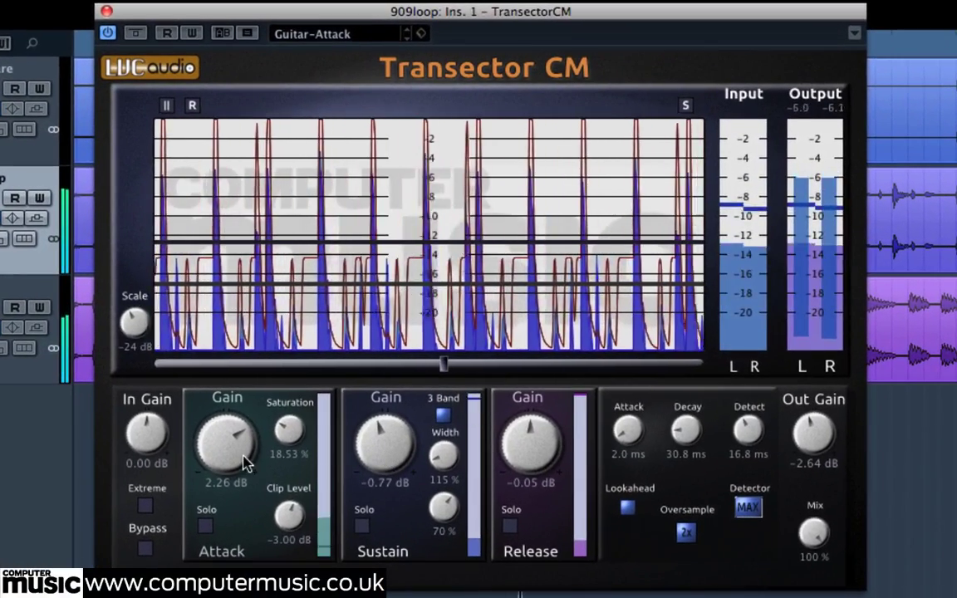
pyautogui.moveTo(248, 464)
pyautogui.mouseDown()
pyautogui.moveTo(244, 483)
pyautogui.moveTo(244, 474)
pyautogui.mouseUp()
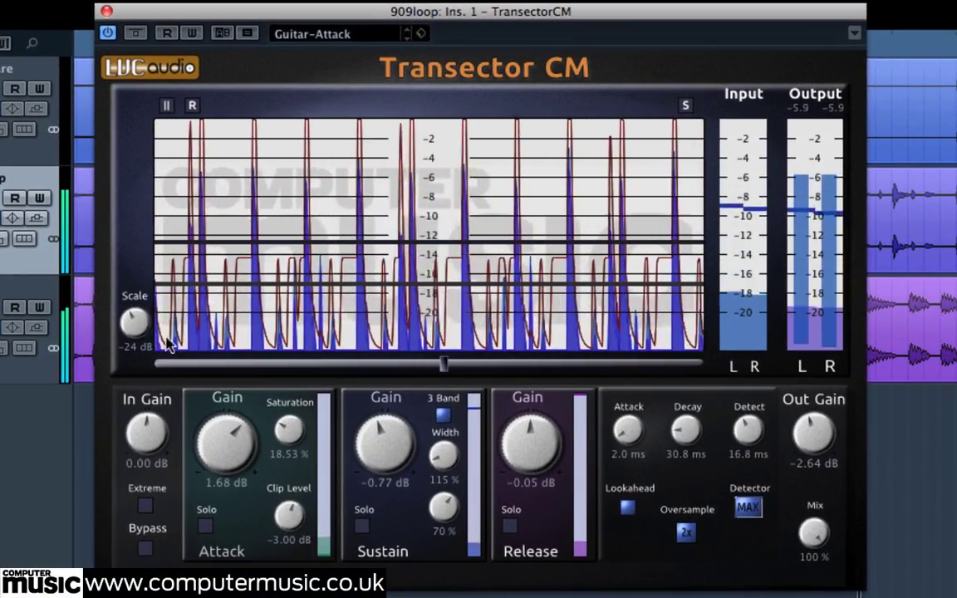
pyautogui.moveTo(132, 323); pyautogui.dragTo(135, 385)
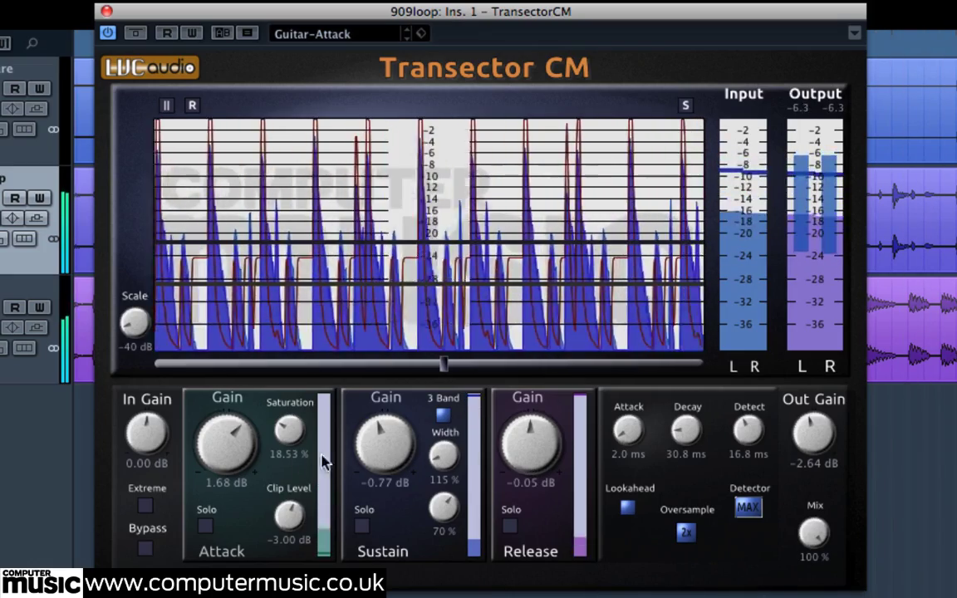
# Step: Raise the 909loop's Attack gain to 3.07 dB and set the Release gain to -1.23 dB
pyautogui.moveTo(251, 459); pyautogui.dragTo(246, 427)
pyautogui.moveTo(506, 427); pyautogui.dragTo(536, 463)
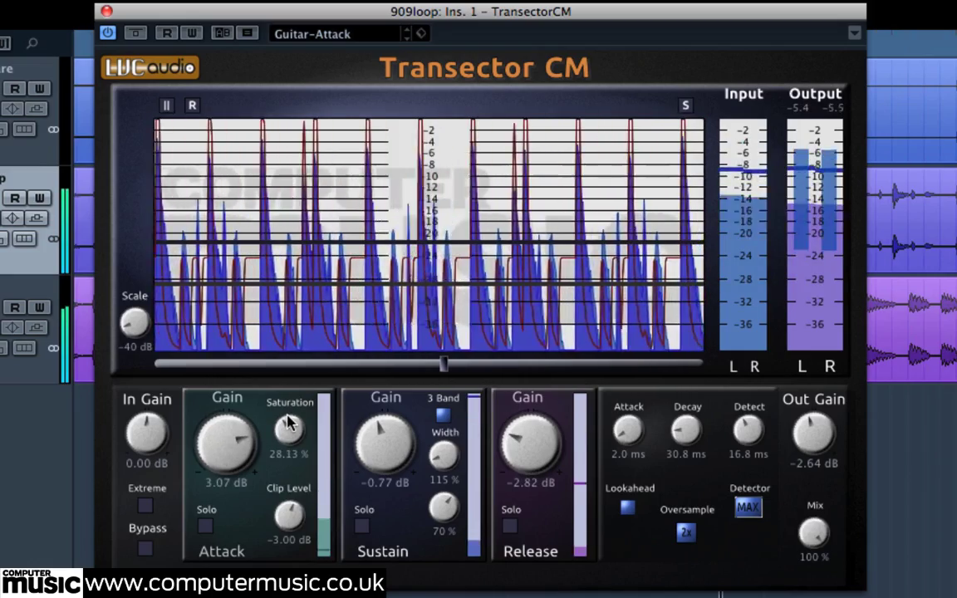
pyautogui.moveTo(509, 447); pyautogui.dragTo(513, 524)
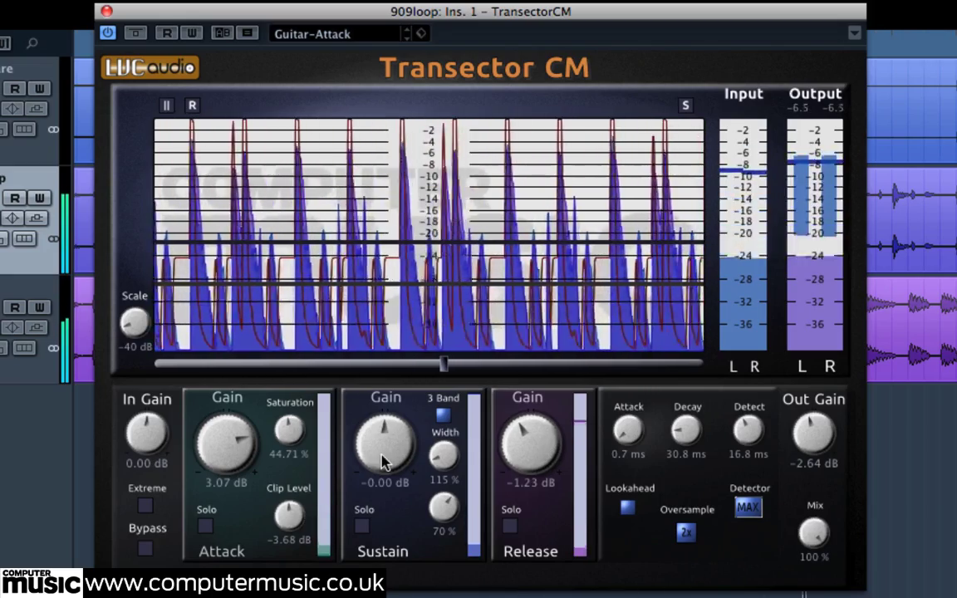
# Step: Lower the 909loop's Attack gain to about 1.07 dB and raise its Saturation to about 63.89%
pyautogui.moveTo(253, 455); pyautogui.dragTo(246, 462)
pyautogui.moveTo(293, 426); pyautogui.dragTo(256, 426)
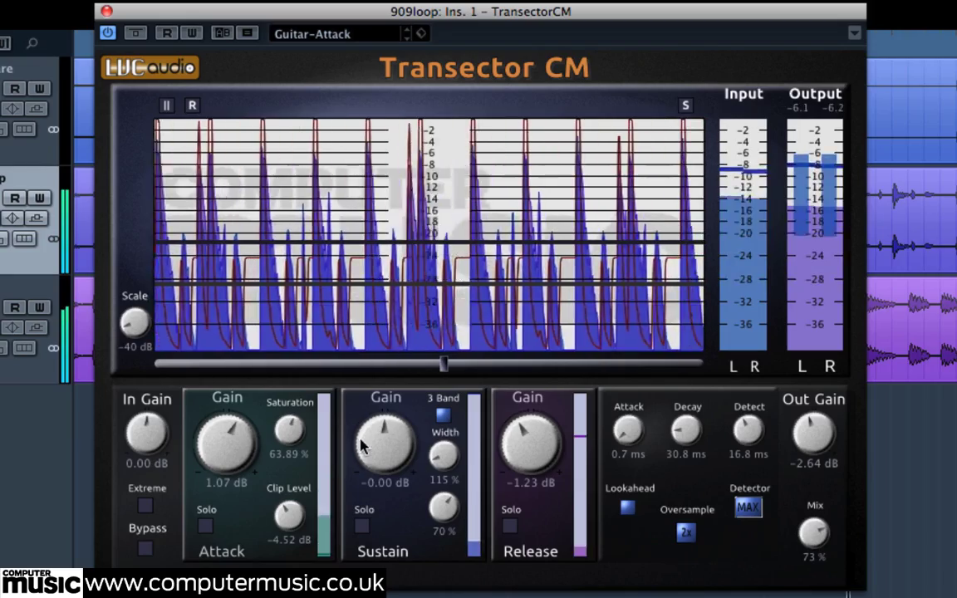
pyautogui.moveTo(246, 448); pyautogui.dragTo(288, 479)
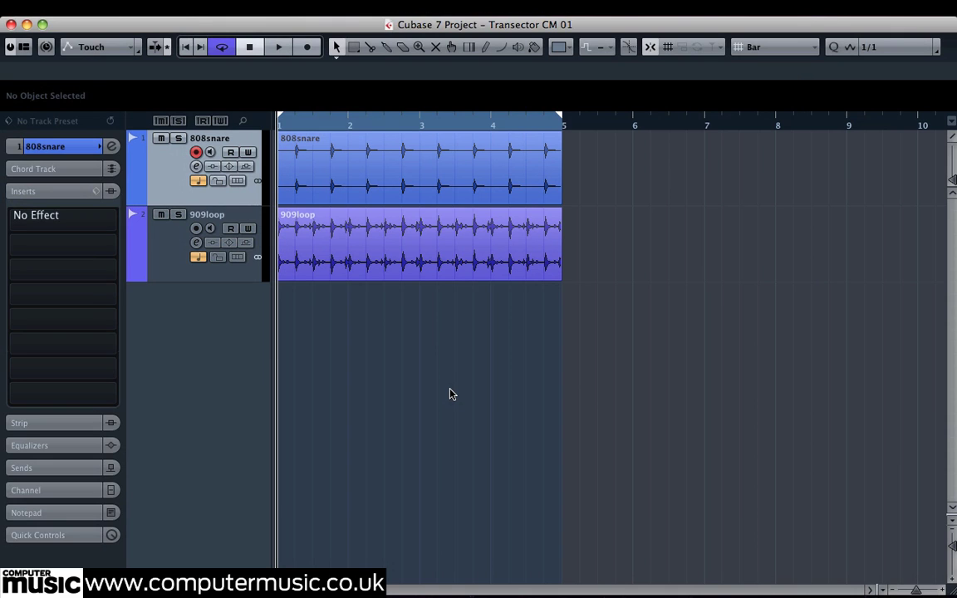
# Step: Show the transport controls to check the project tempo, and hide them again
pyautogui.press('F2')
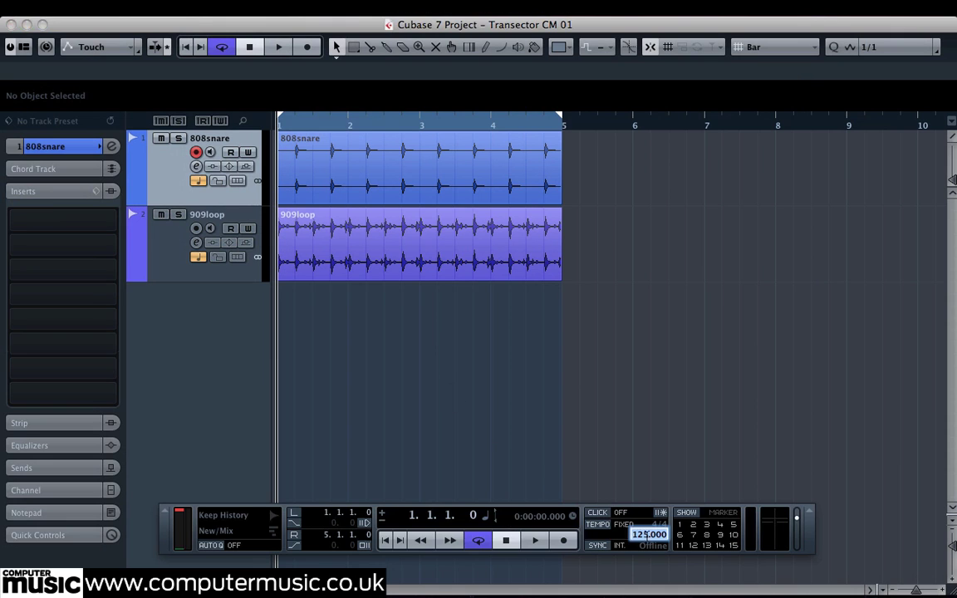
pyautogui.click(539, 456)
pyautogui.press('F2')
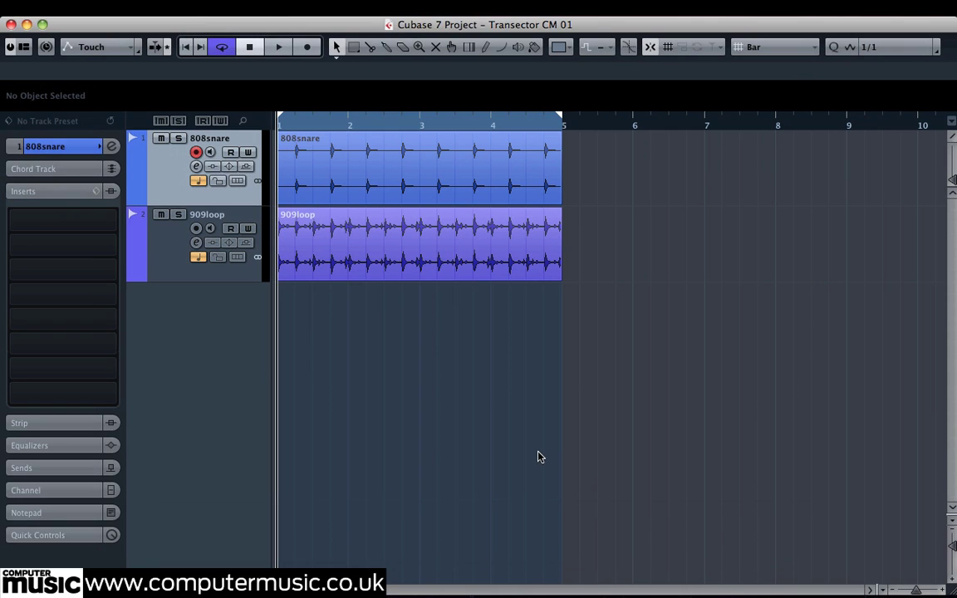
# Step: Select the 808snare and 909loop clips one after the other, ending with the 808snare clip selected
pyautogui.click(423, 178)
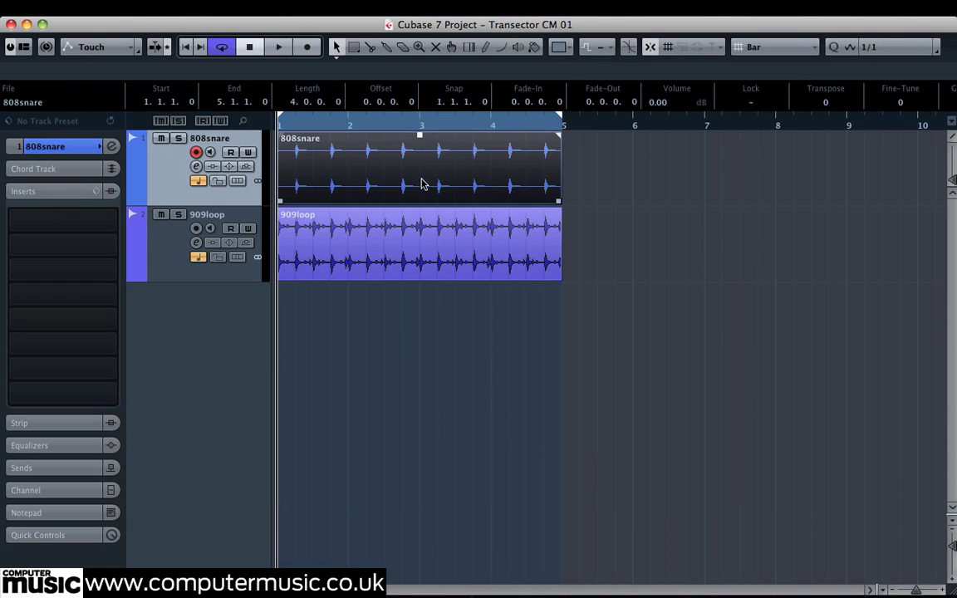
pyautogui.click(405, 231)
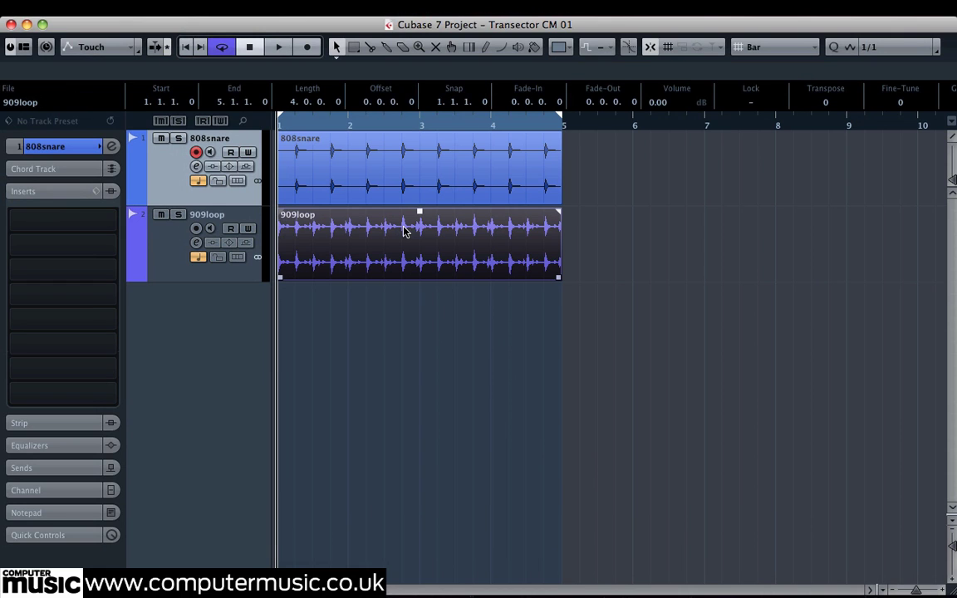
pyautogui.click(387, 189)
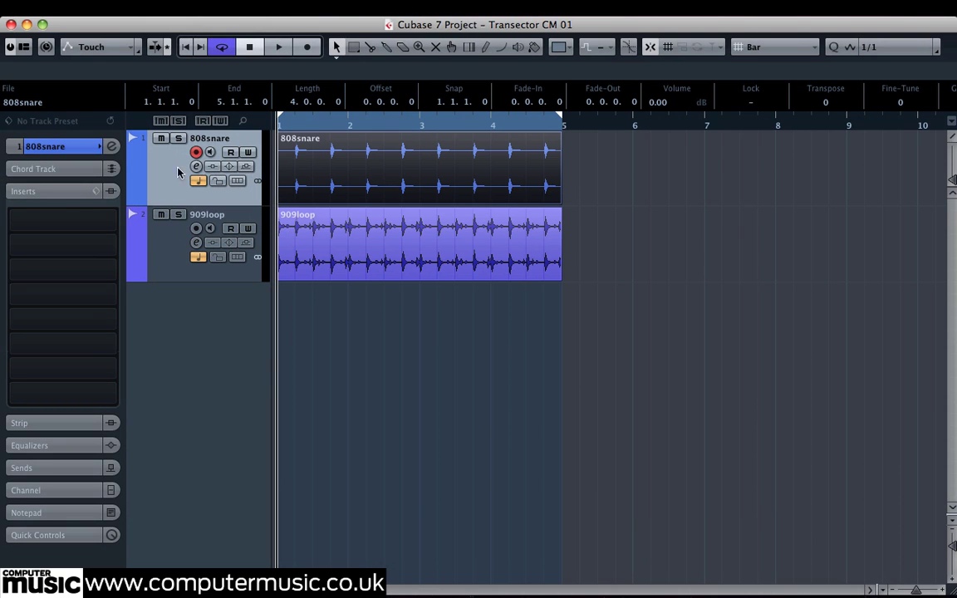
# Step: Load TransectorCM as the first insert effect on the 808snare track
pyautogui.click(58, 217)
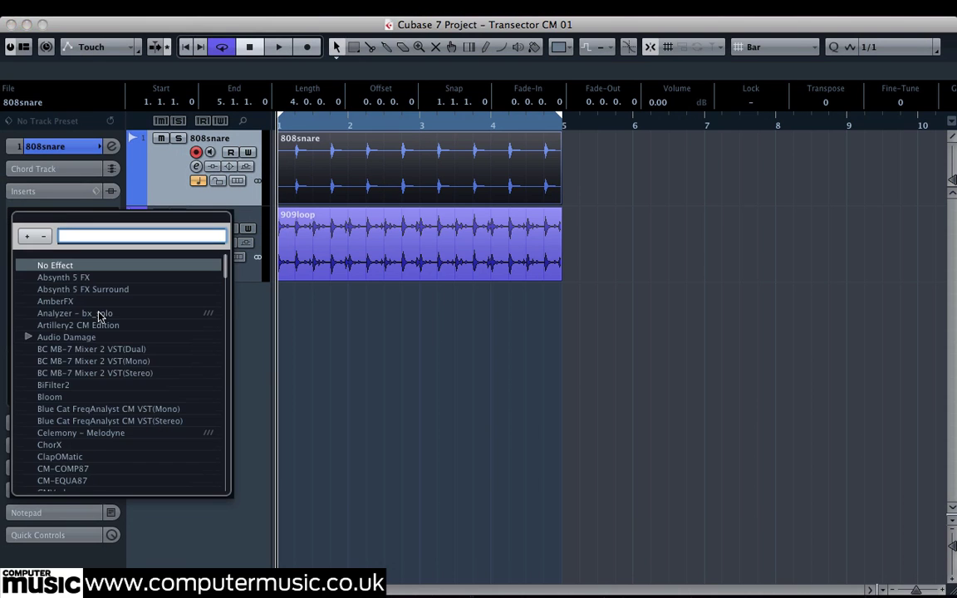
pyautogui.scroll(-20, 98, 316)
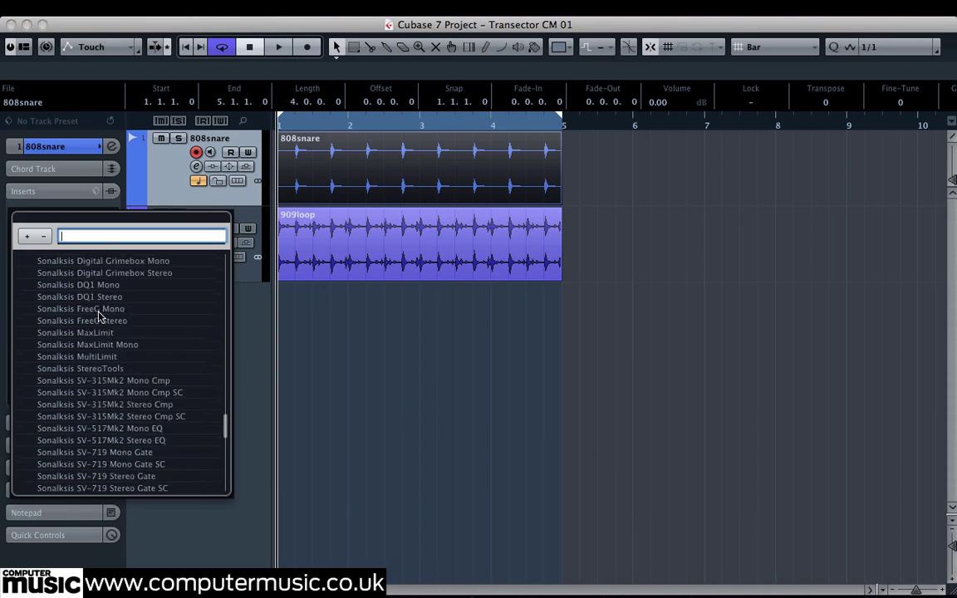
pyautogui.scroll(-10, 98, 316)
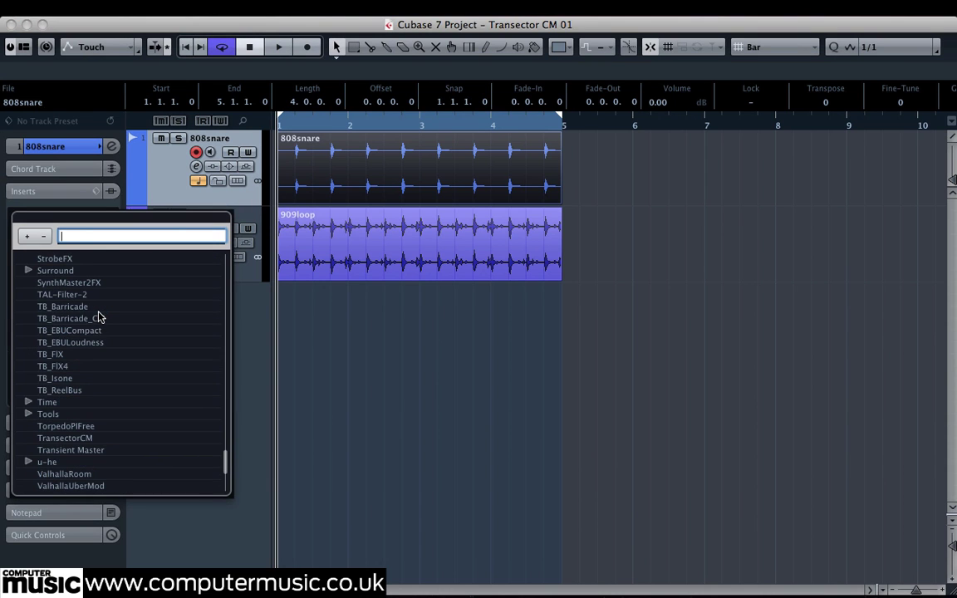
pyautogui.click(67, 438)
# Step: Play the 808snare track soloed and toggle the effect's Bypass on and off to compare the sound, leaving it off
pyautogui.click(178, 137)
pyautogui.press('space')
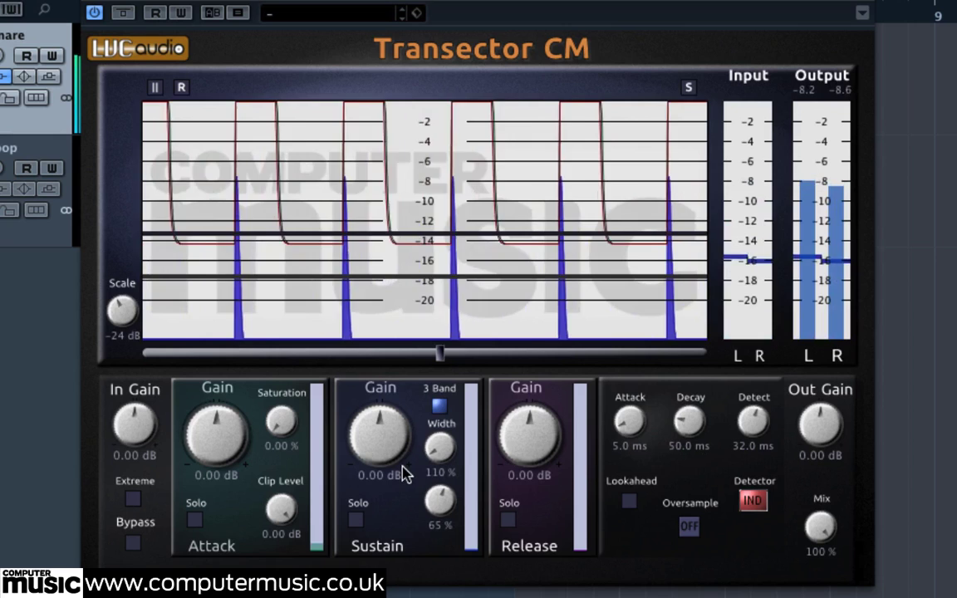
pyautogui.click(133, 543)
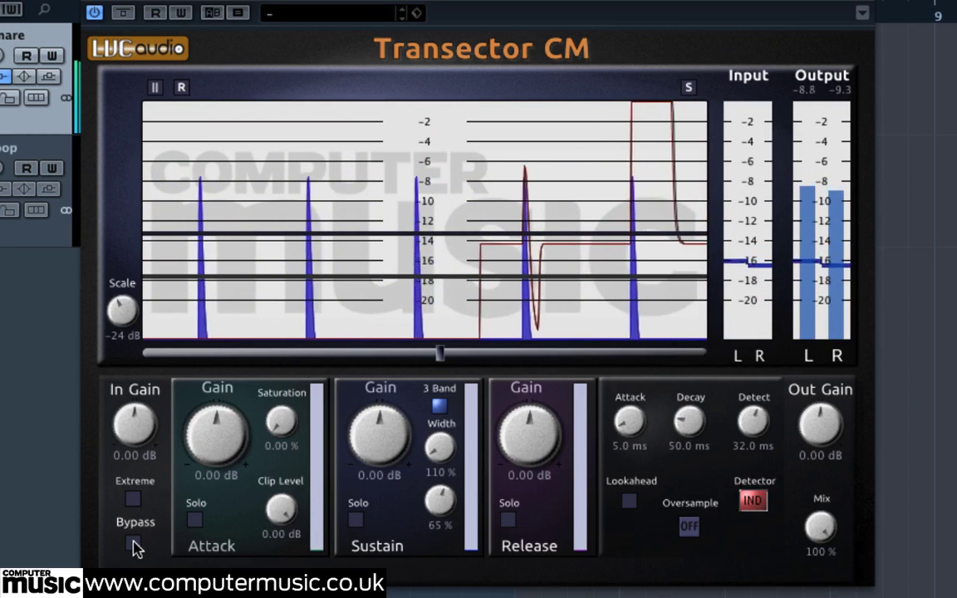
pyautogui.click(134, 544)
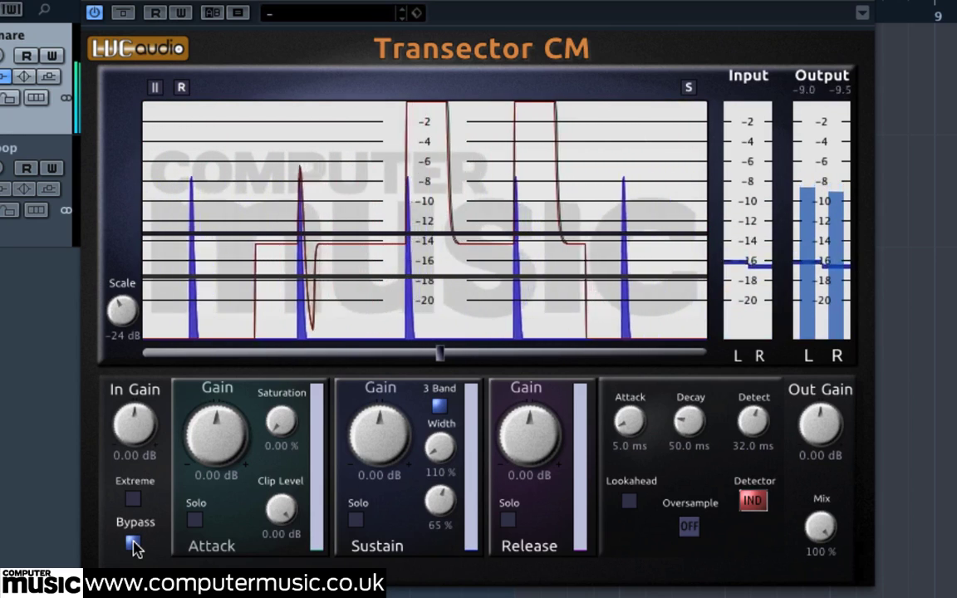
pyautogui.click(134, 545)
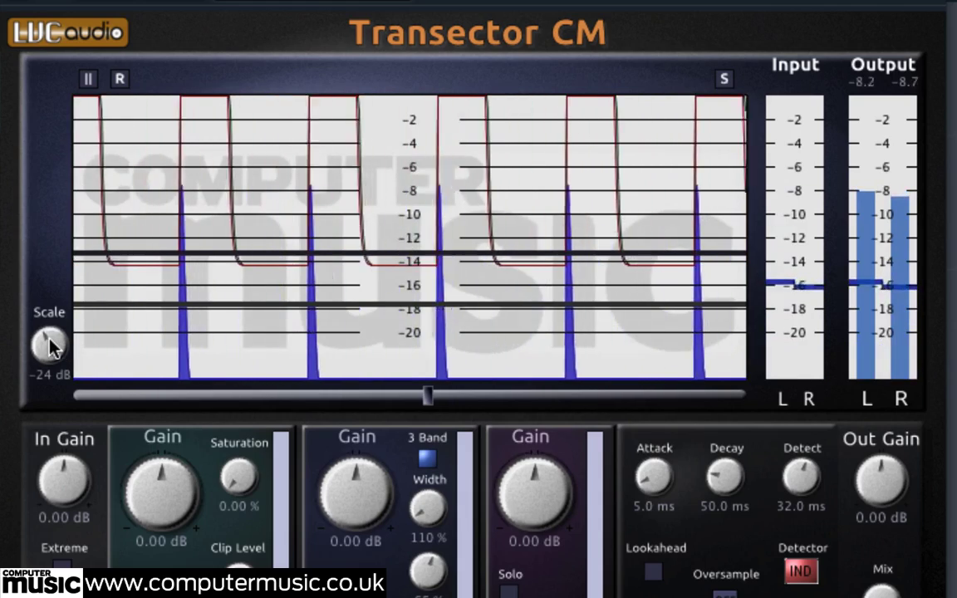
pyautogui.moveTo(48, 340)
pyautogui.mouseDown()
pyautogui.moveTo(76, 225)
pyautogui.moveTo(73, 341)
pyautogui.moveTo(101, 489)
pyautogui.moveTo(100, 440)
pyautogui.moveTo(75, 348)
pyautogui.moveTo(56, 345)
pyautogui.mouseUp()
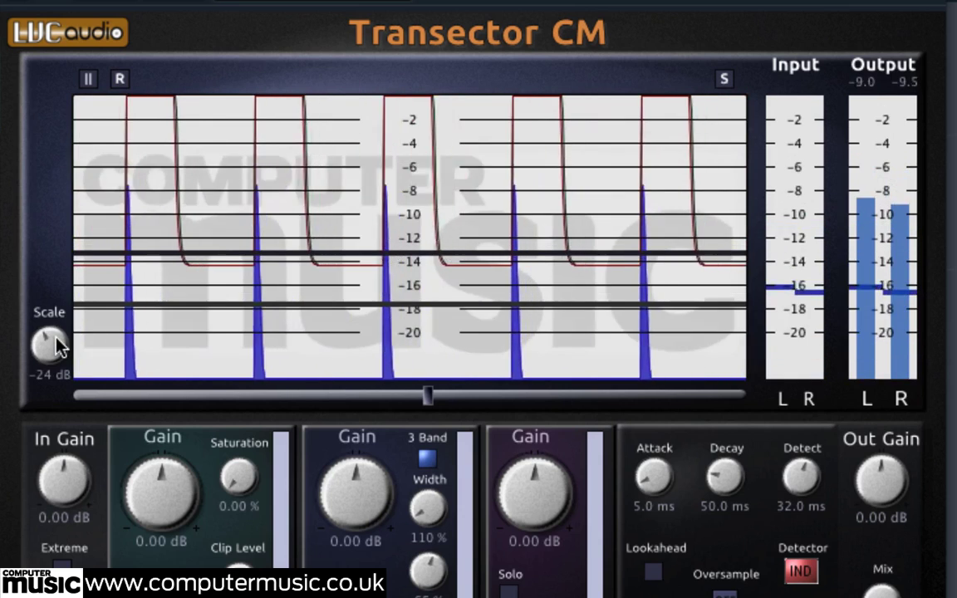
pyautogui.moveTo(430, 398); pyautogui.dragTo(758, 414)
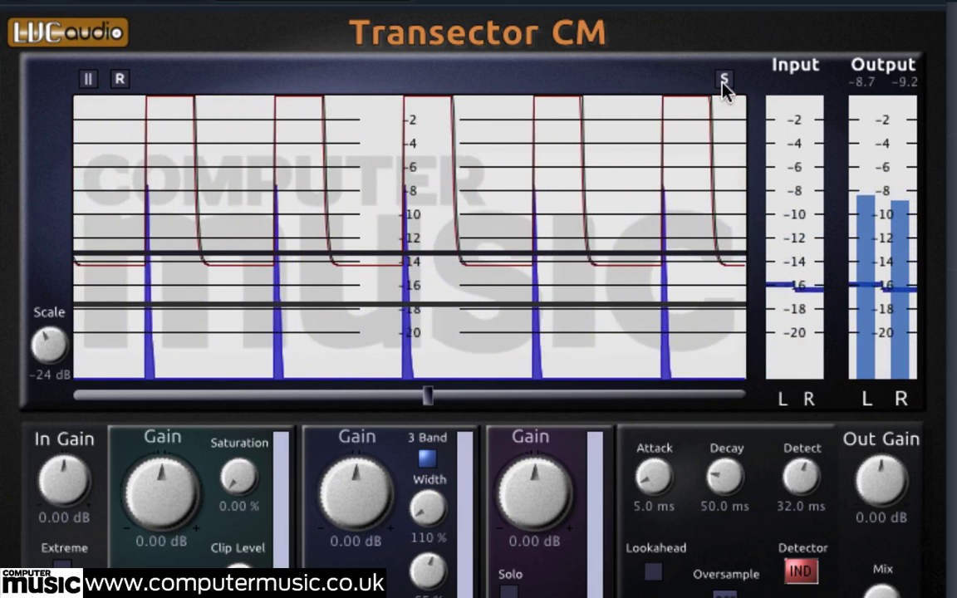
# Step: Hide the L/M-Trans and R/S-Trans curves in the graph's display settings, and close the settings
pyautogui.click(722, 81)
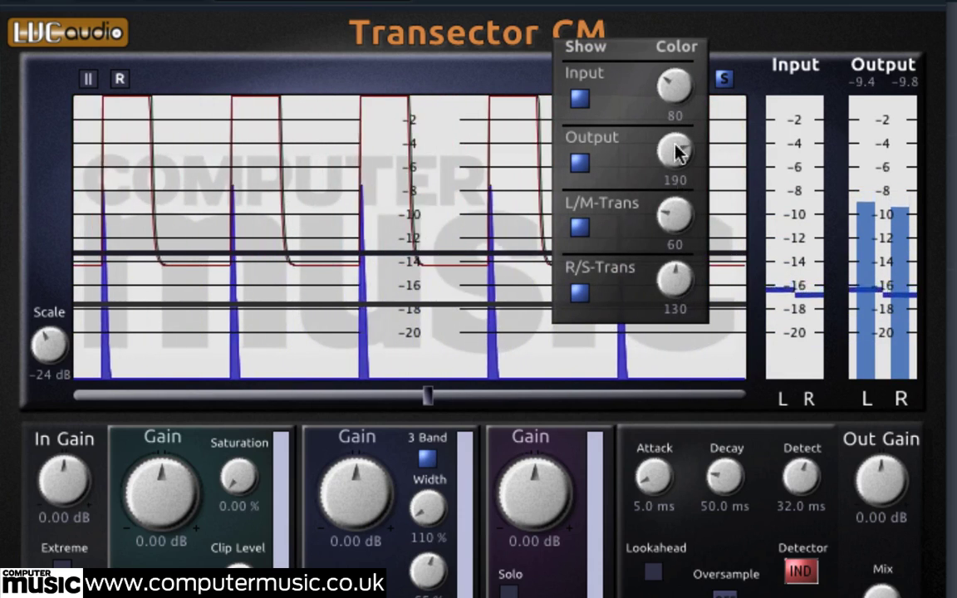
pyautogui.moveTo(674, 86)
pyautogui.mouseDown()
pyautogui.moveTo(684, 0)
pyautogui.moveTo(680, 98)
pyautogui.mouseUp()
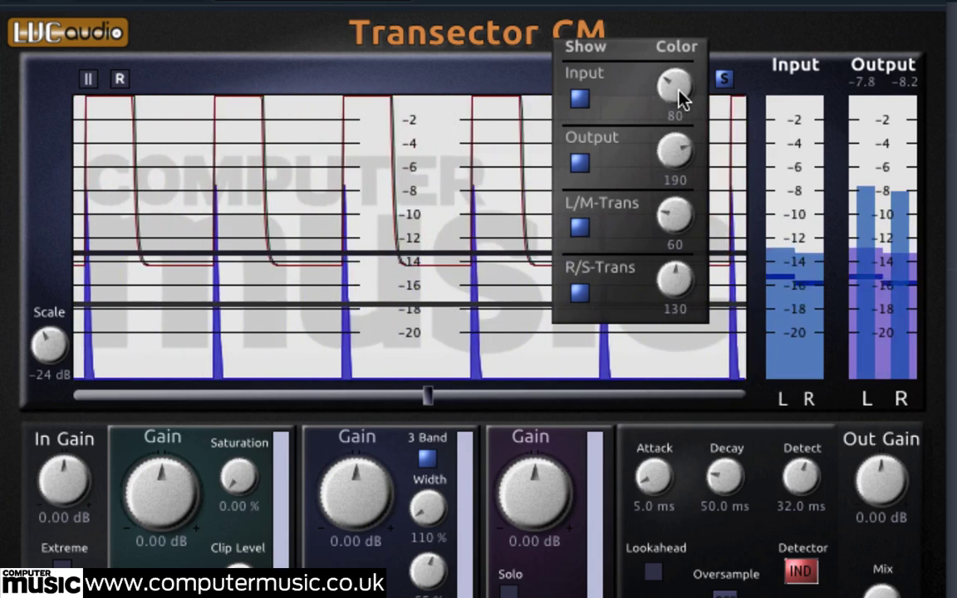
pyautogui.click(582, 291)
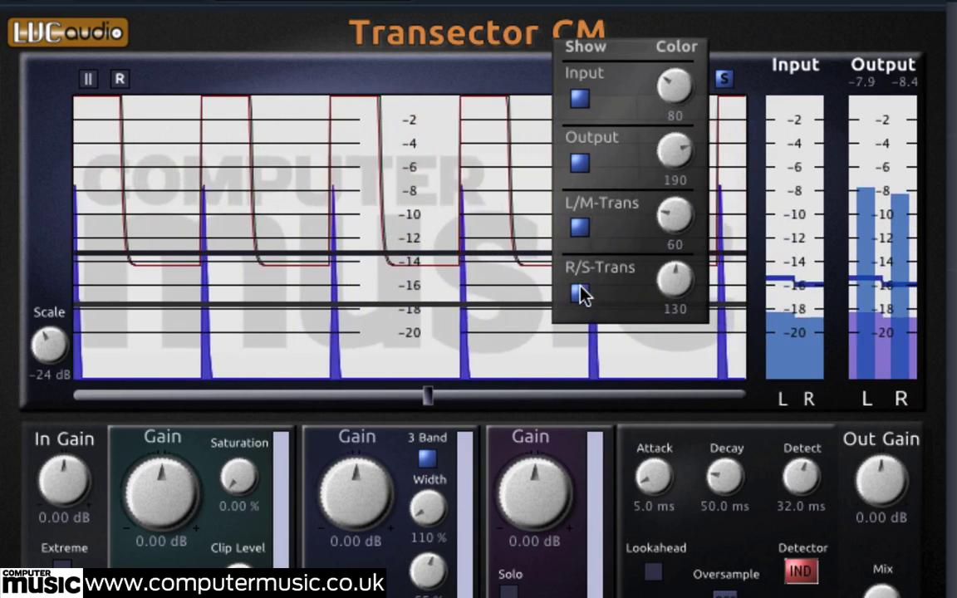
pyautogui.click(581, 229)
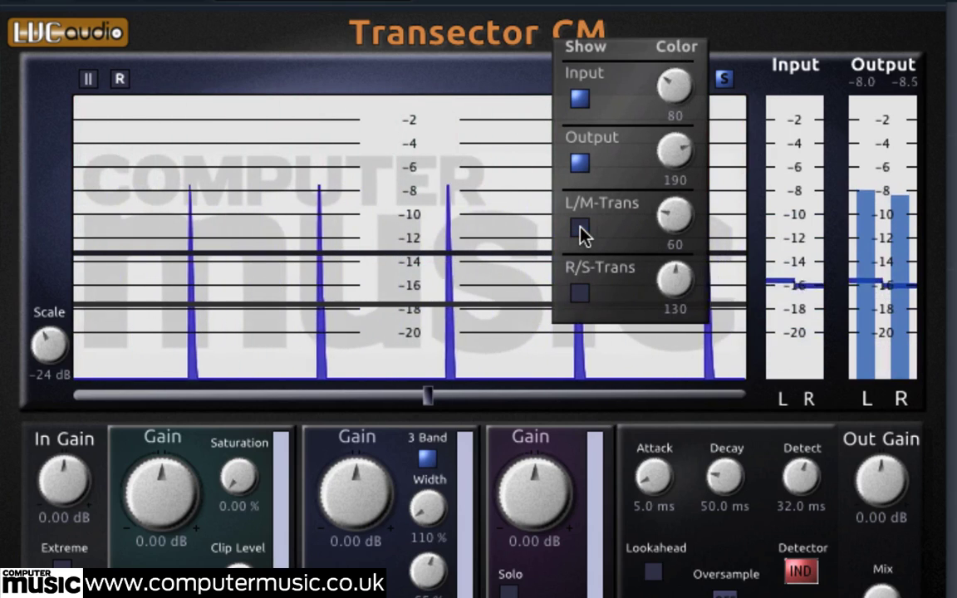
pyautogui.click(723, 81)
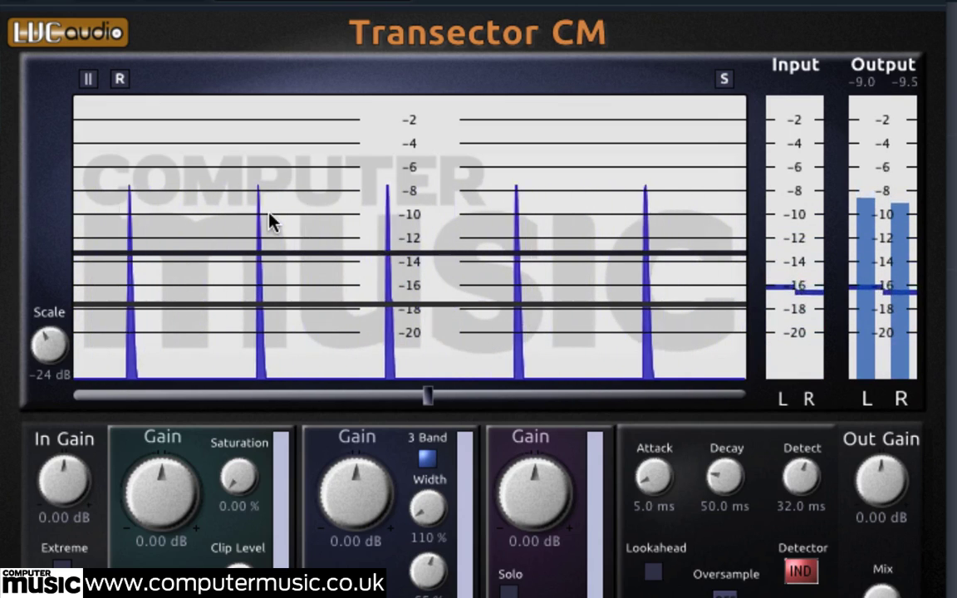
# Step: Set the graph to show the L/M-Trans and R/S-Trans curves and hide the Input and Output waveforms
pyautogui.click(724, 80)
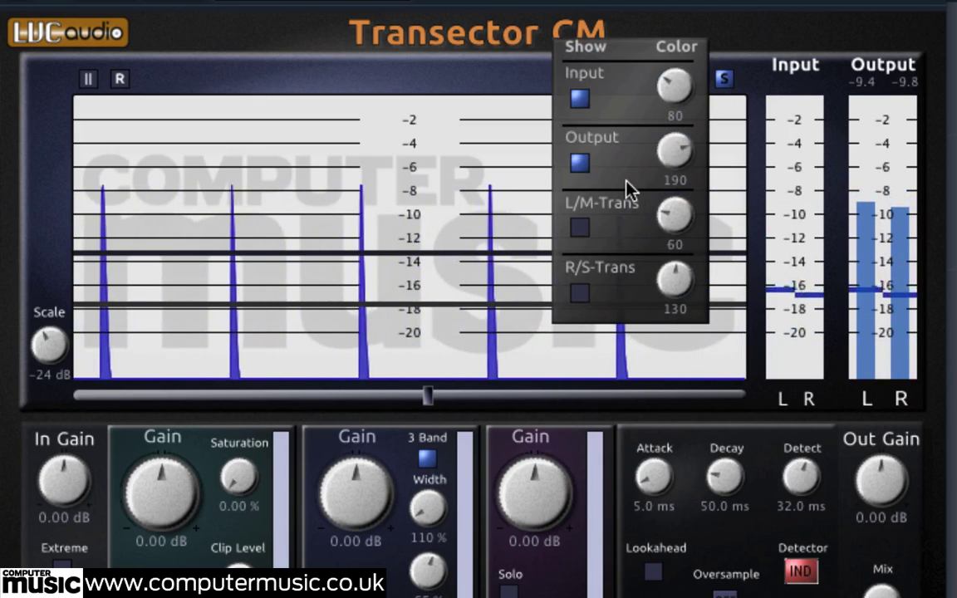
pyautogui.click(581, 227)
pyautogui.click(580, 292)
pyautogui.click(581, 164)
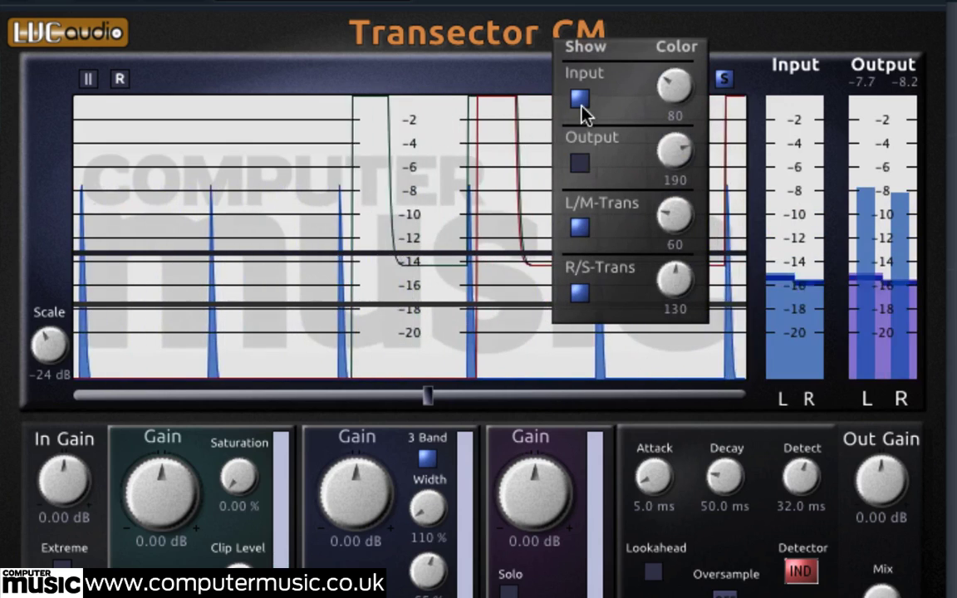
pyautogui.click(580, 100)
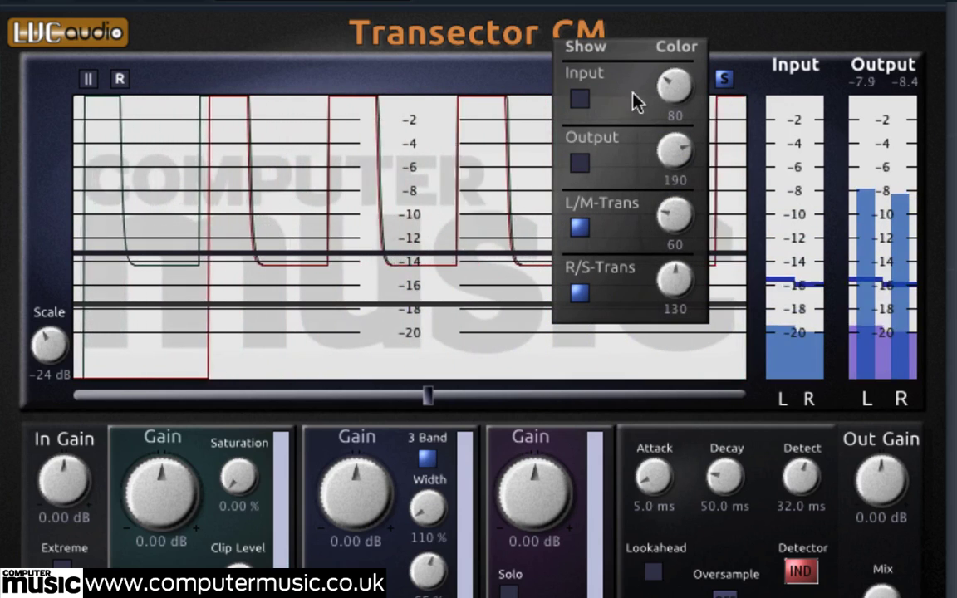
pyautogui.click(725, 77)
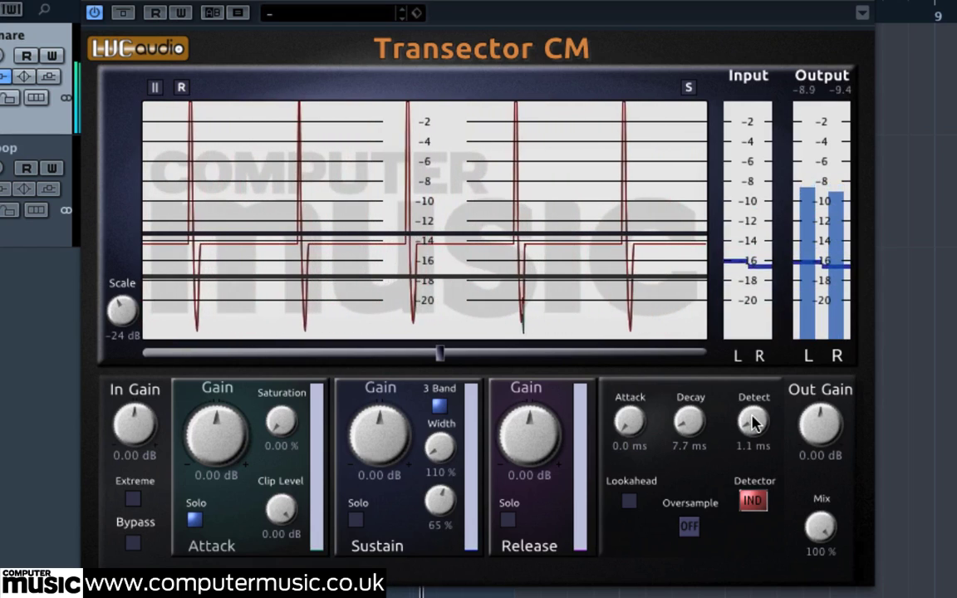
# Step: Try a Detect time of 19.9 ms and return it to 1.1 ms
pyautogui.moveTo(752, 422); pyautogui.dragTo(769, 350)
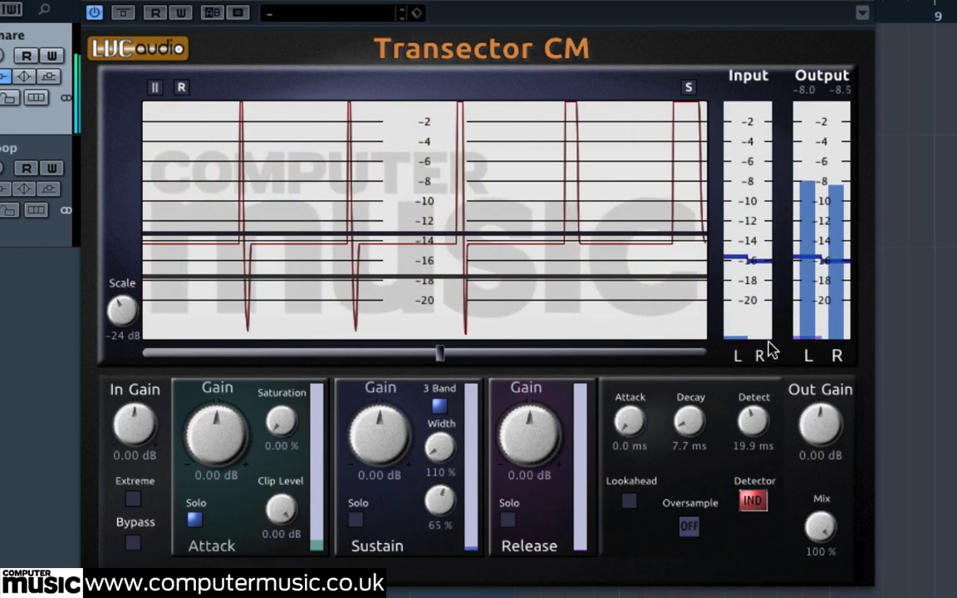
pyautogui.doubleClick(752, 447)
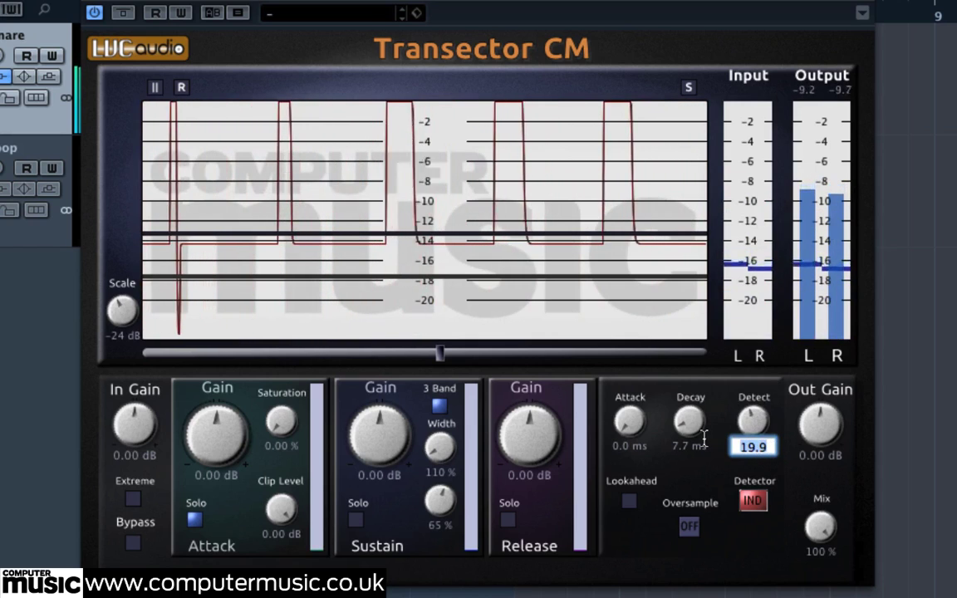
pyautogui.press('Return')
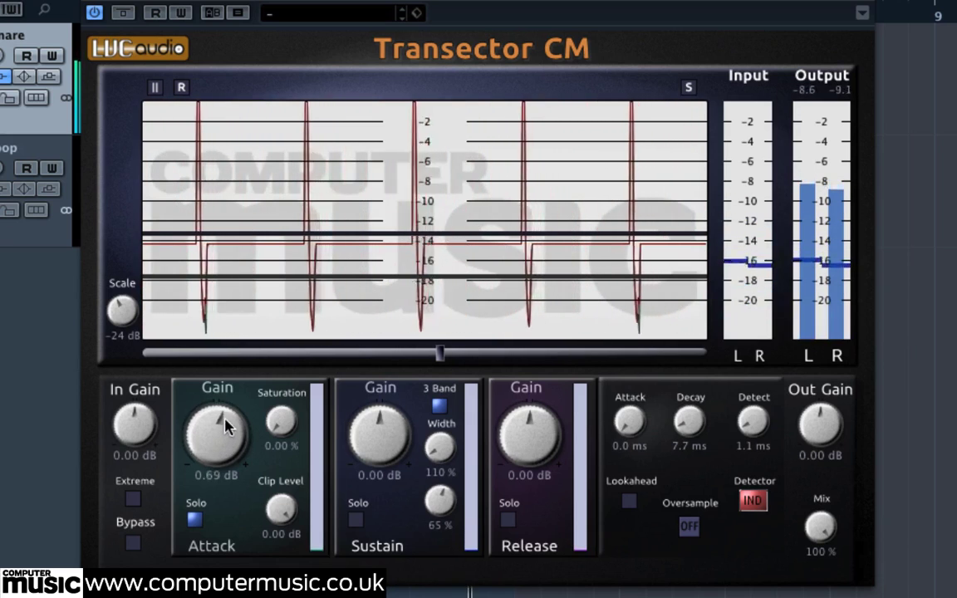
# Step: Raise the soloed Attack stage's gain to about 5.04 dB
pyautogui.scroll(2, 230, 398)
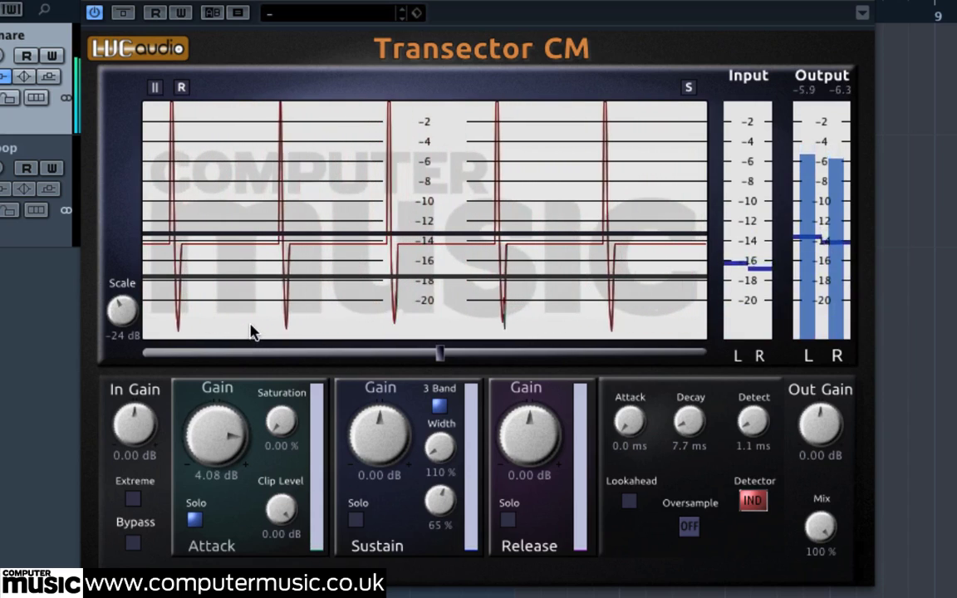
pyautogui.moveTo(251, 321); pyautogui.dragTo(263, 307)
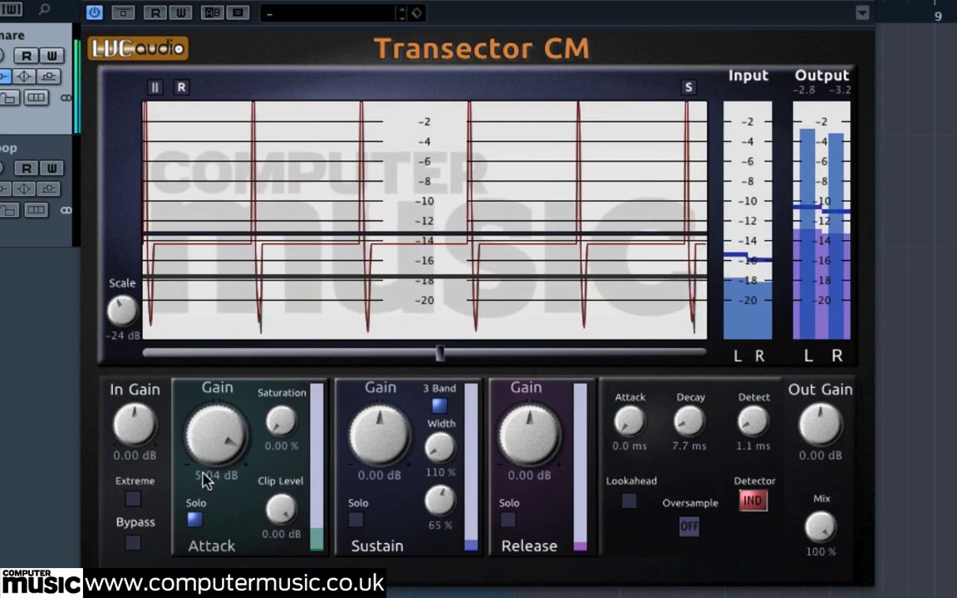
# Step: Turn off Solo on the Attack stage and compare the processed snare with the bypassed signal
pyautogui.click(196, 520)
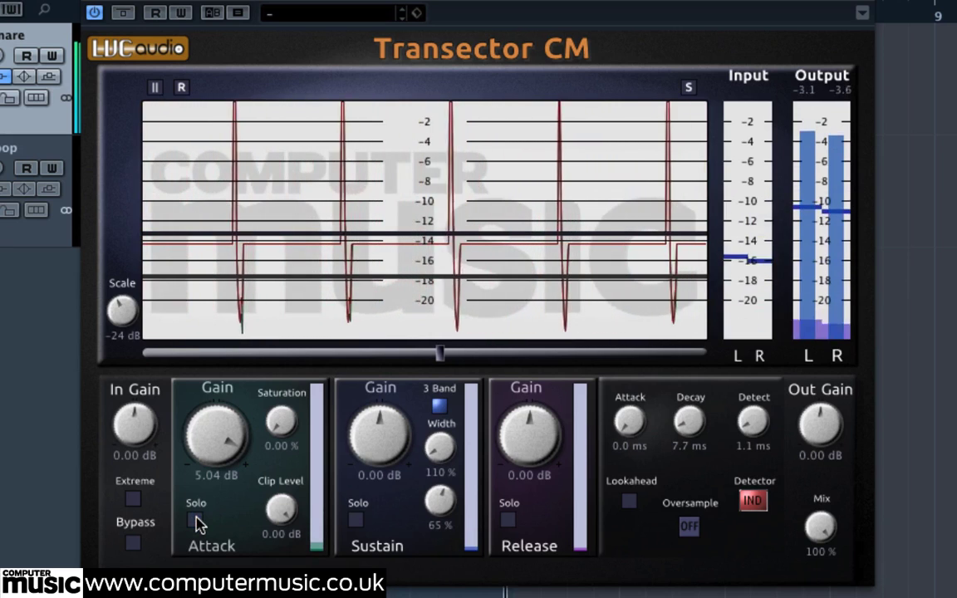
pyautogui.click(132, 544)
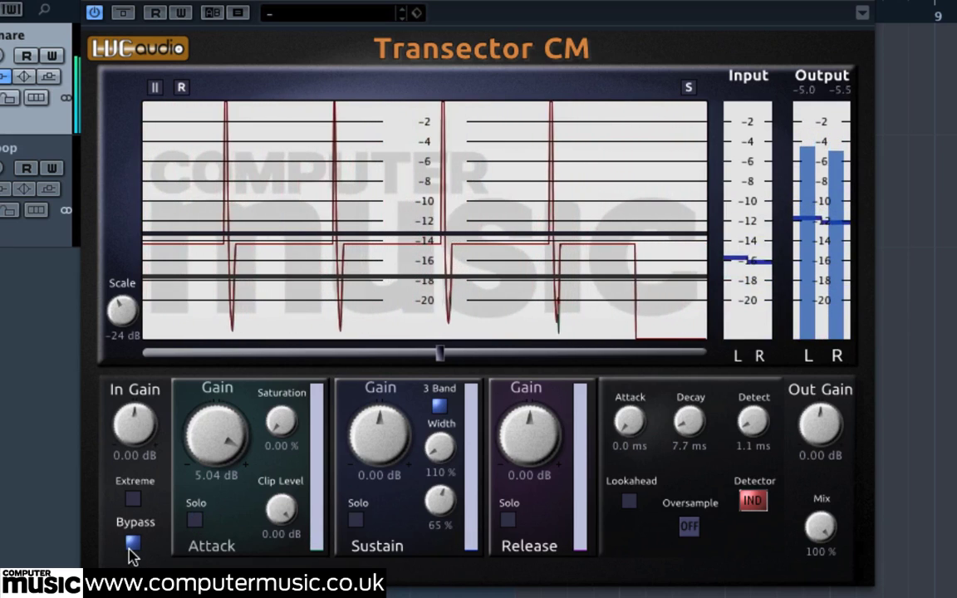
pyautogui.click(130, 550)
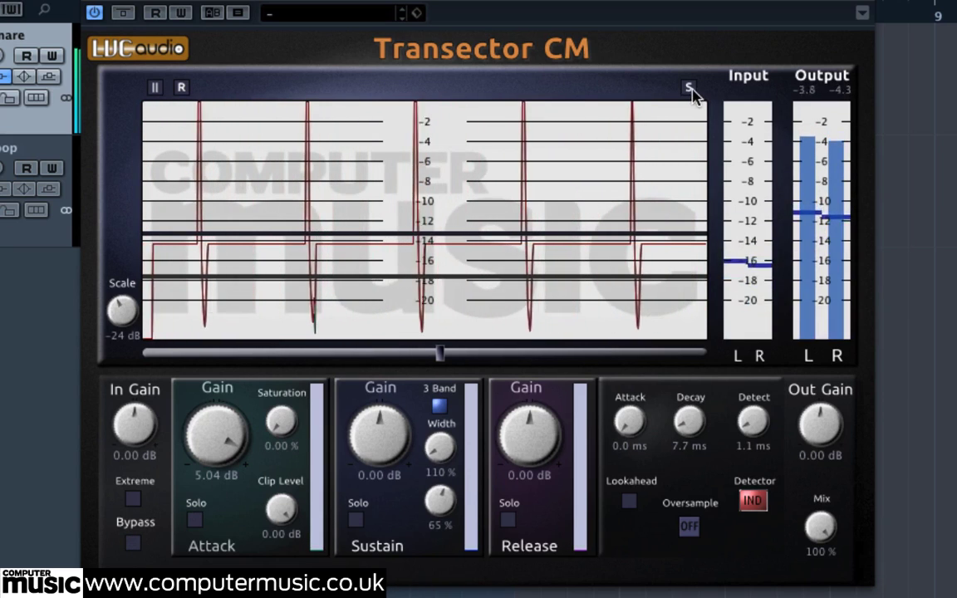
# Step: Set the graph to show the Input and Output waveforms and hide the L/M-Trans and R/S-Trans curves
pyautogui.click(689, 89)
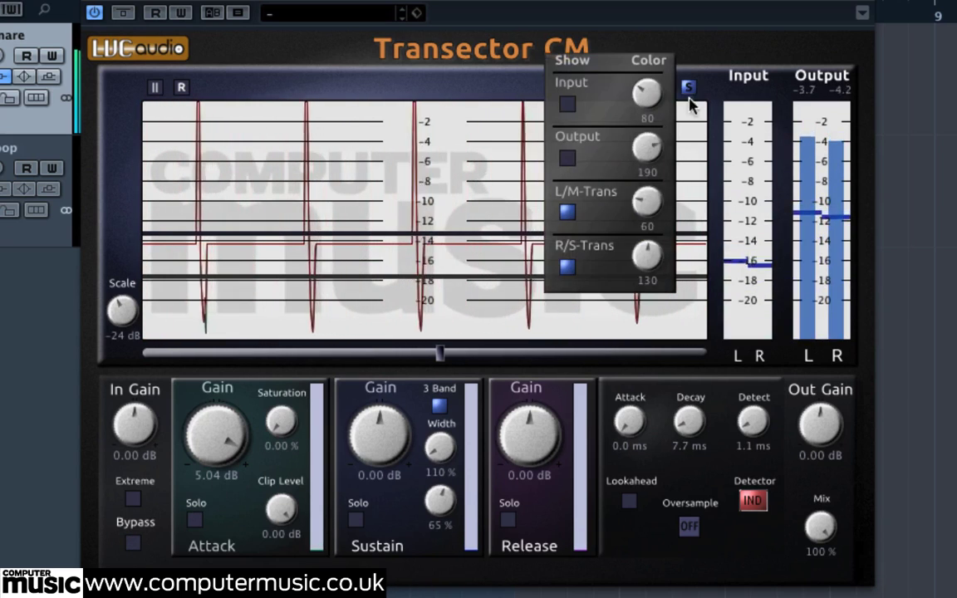
pyautogui.click(568, 266)
pyautogui.click(567, 220)
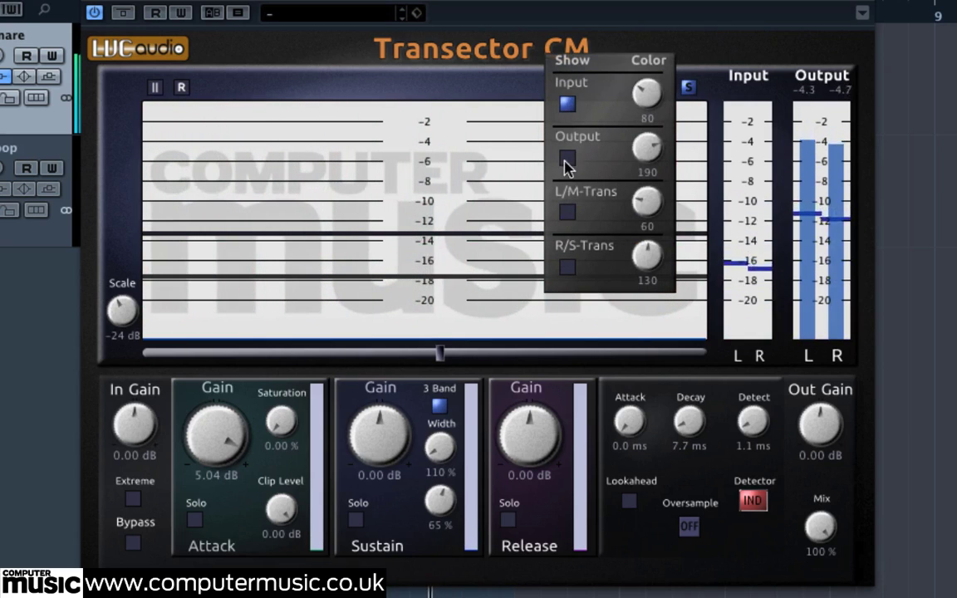
pyautogui.click(688, 88)
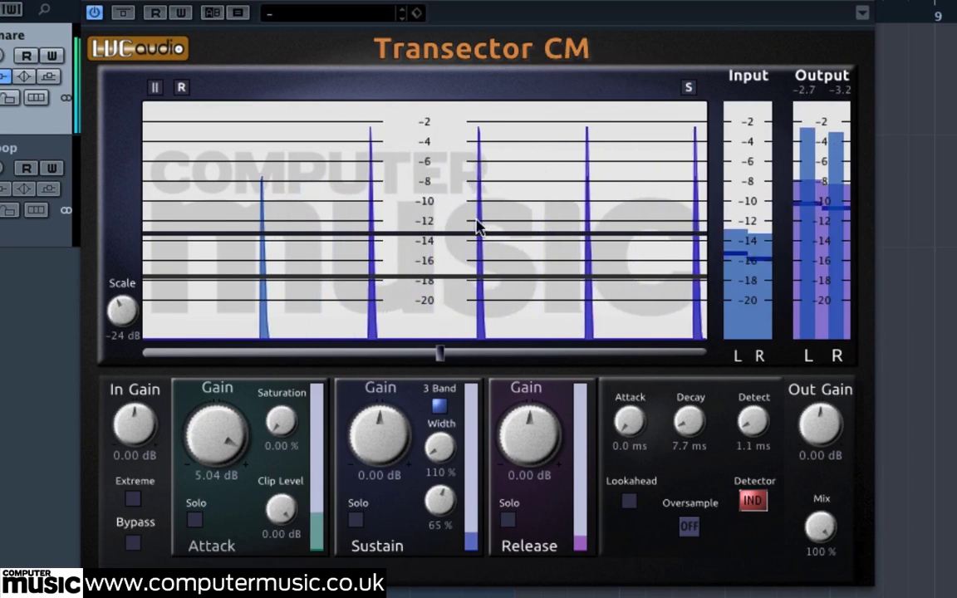
# Step: Toggle Bypass to compare the original and boosted snare peaks in the waveform graph
pyautogui.click(133, 545)
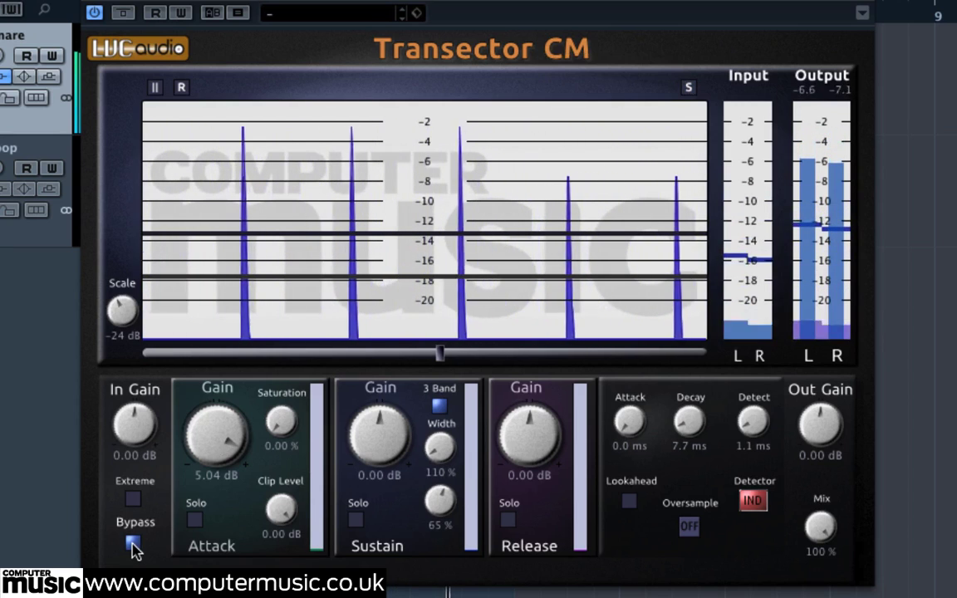
pyautogui.click(133, 545)
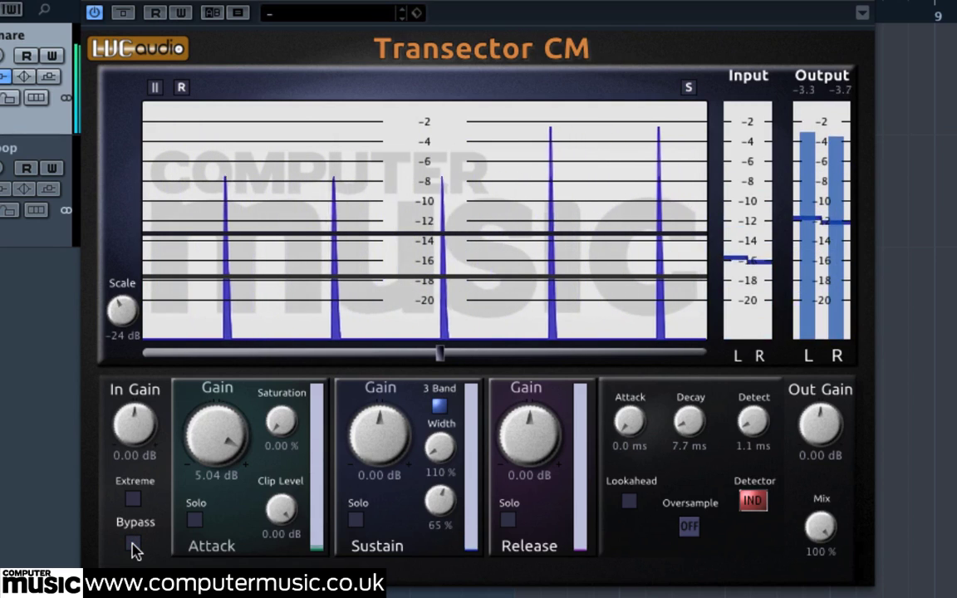
pyautogui.click(133, 545)
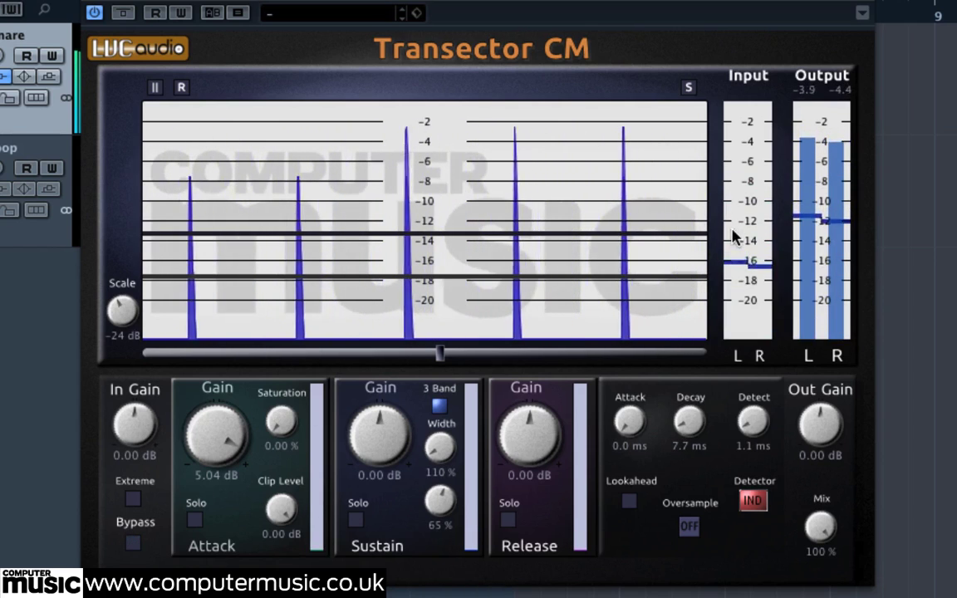
# Step: Set the Attack stage to about 40.70 % Saturation and -7.00 dB Clip Level, and lower Out Gain to about -6.05 dB
pyautogui.moveTo(821, 432); pyautogui.dragTo(823, 463)
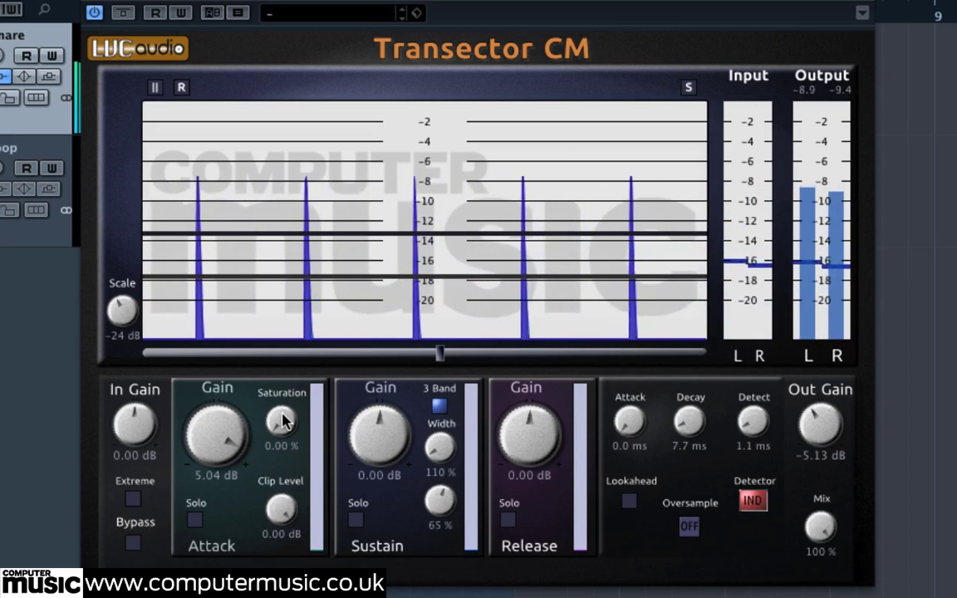
pyautogui.moveTo(282, 421); pyautogui.dragTo(297, 327)
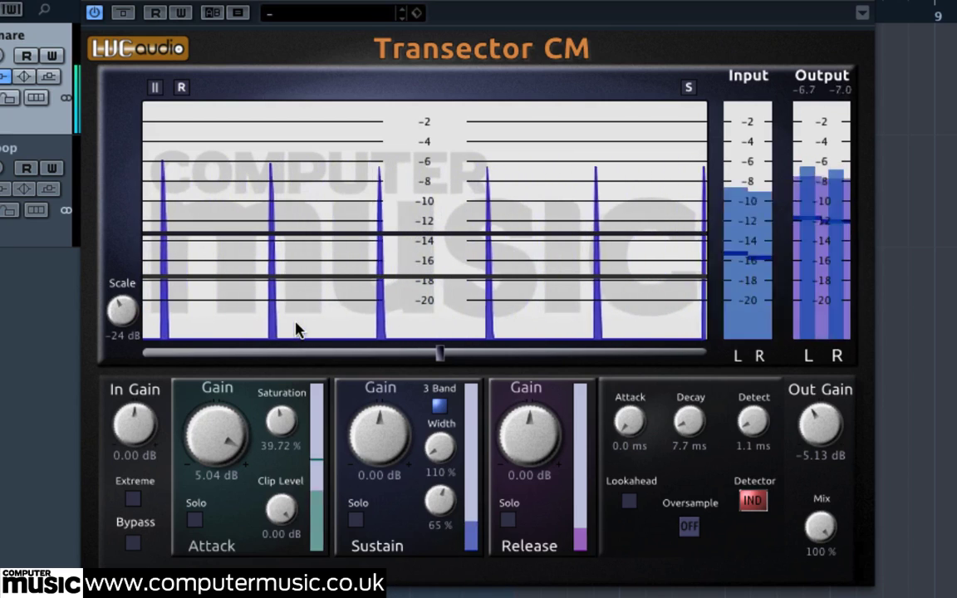
pyautogui.moveTo(830, 426); pyautogui.dragTo(831, 432)
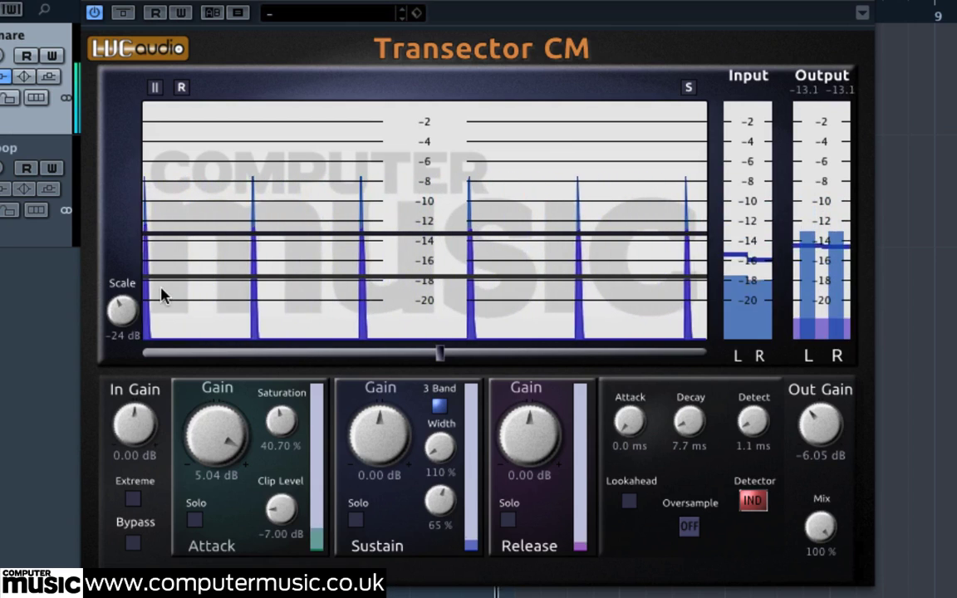
# Step: Try a graph Scale of -39 dB, return it to -24 dB, and compare the clipped snare with the bypassed signal
pyautogui.moveTo(128, 316); pyautogui.dragTo(128, 367)
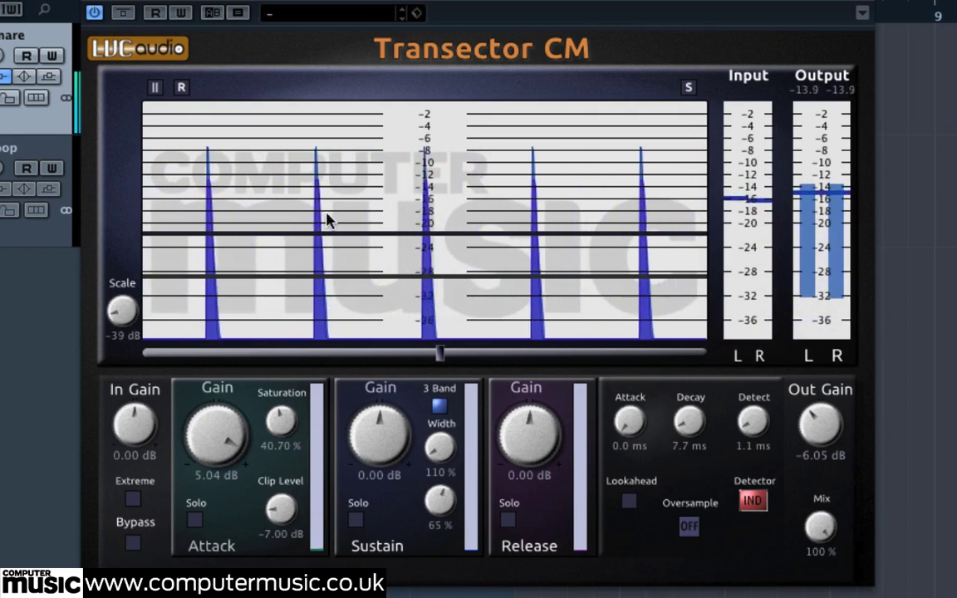
pyautogui.scroll(3, 122, 314)
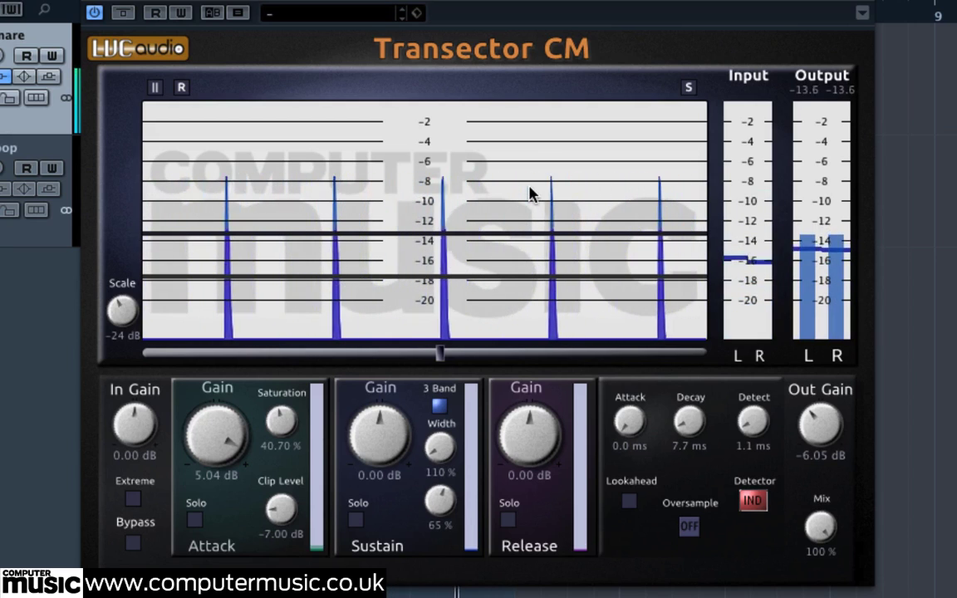
pyautogui.click(132, 544)
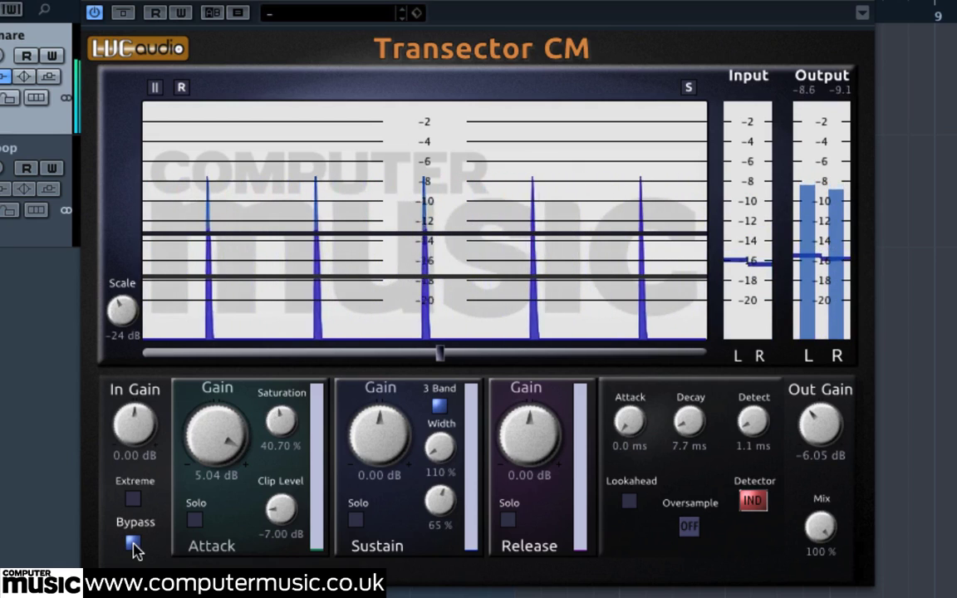
pyautogui.click(133, 543)
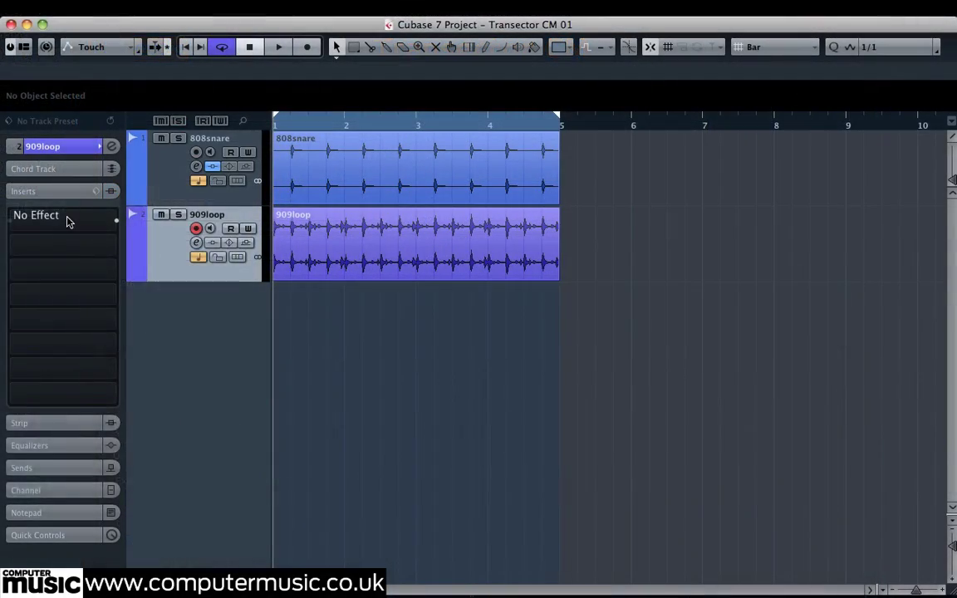
# Step: Insert the TransectorCM plugin in the first insert slot of the 909loop track
pyautogui.click(66, 218)
pyautogui.scroll(-20, 98, 333)
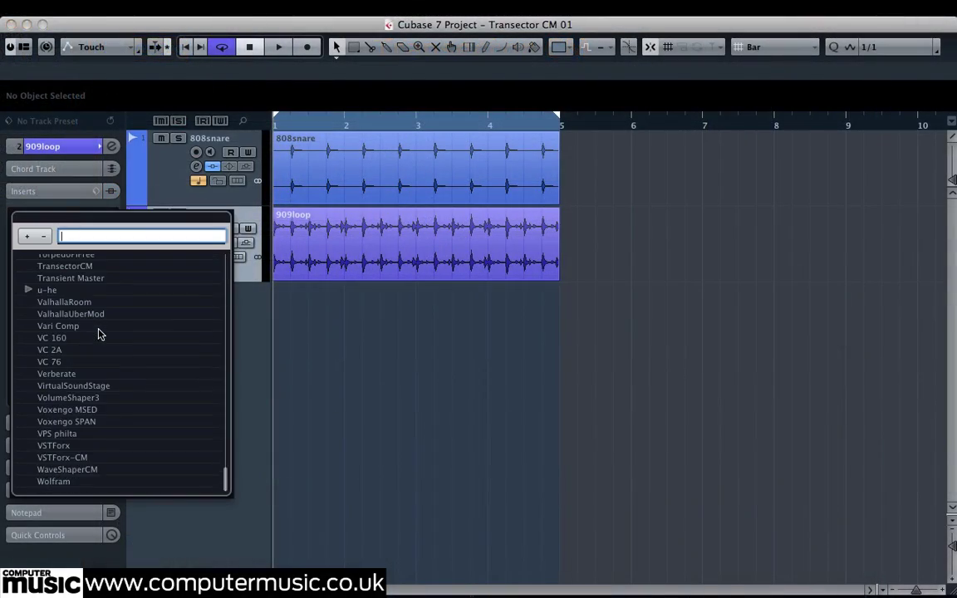
pyautogui.click(76, 269)
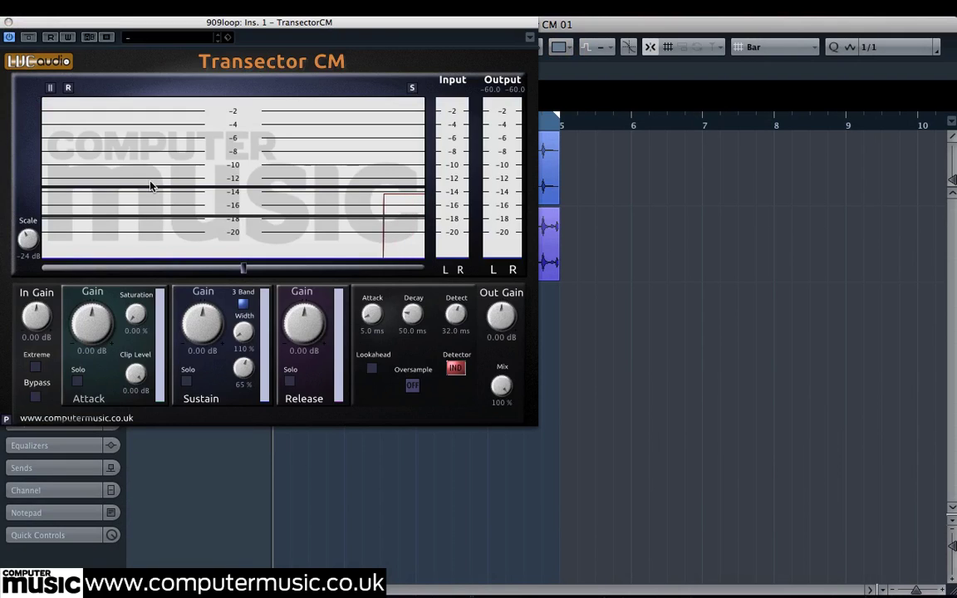
# Step: Move the plugin window clear of the track list and load the Guitar-Attack preset
pyautogui.moveTo(135, 24); pyautogui.dragTo(406, 134)
pyautogui.click(421, 149)
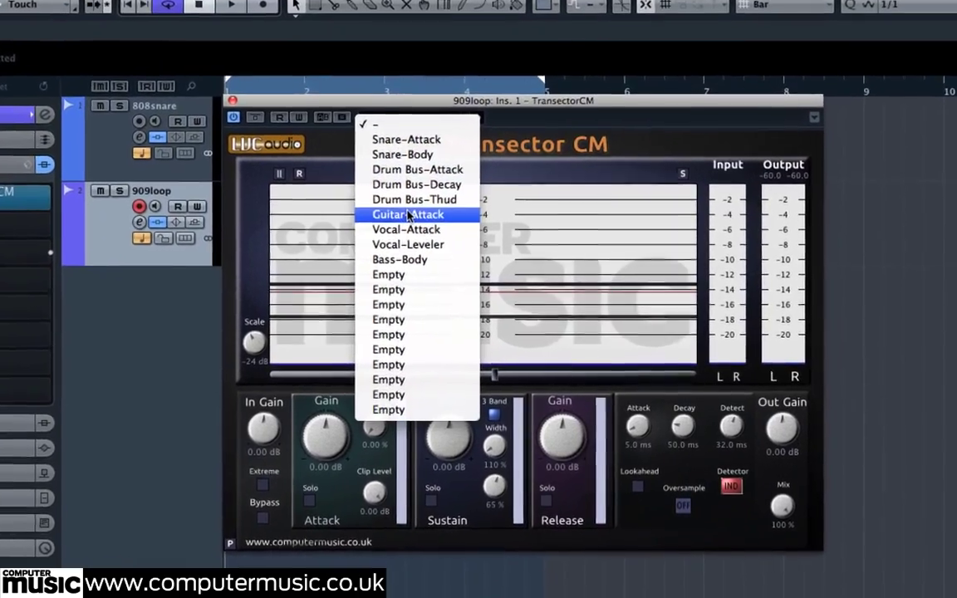
pyautogui.click(437, 236)
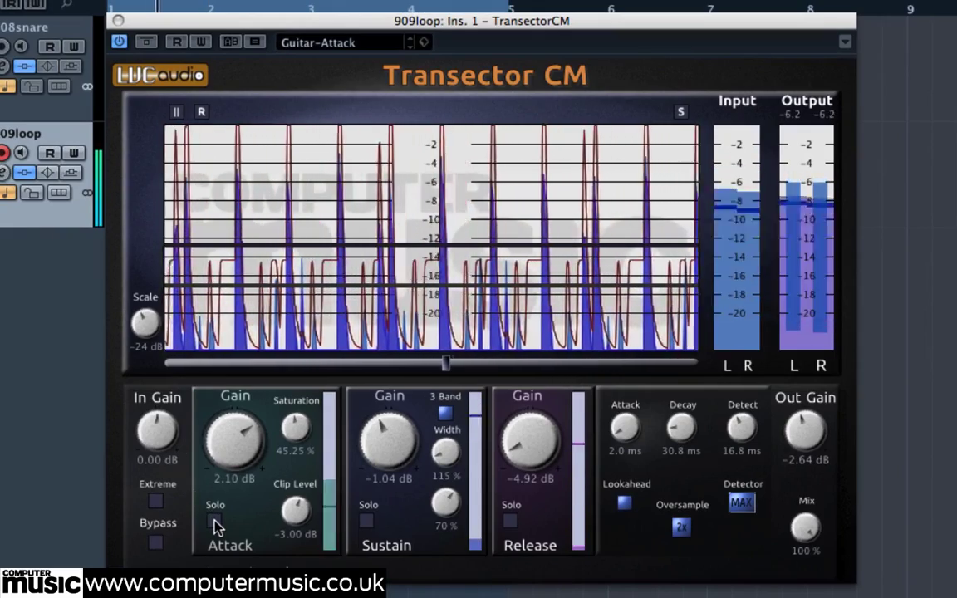
# Step: Audition the stages separately, leaving Release soloed, and raise the Release gain to about -0.05 dB
pyautogui.click(214, 522)
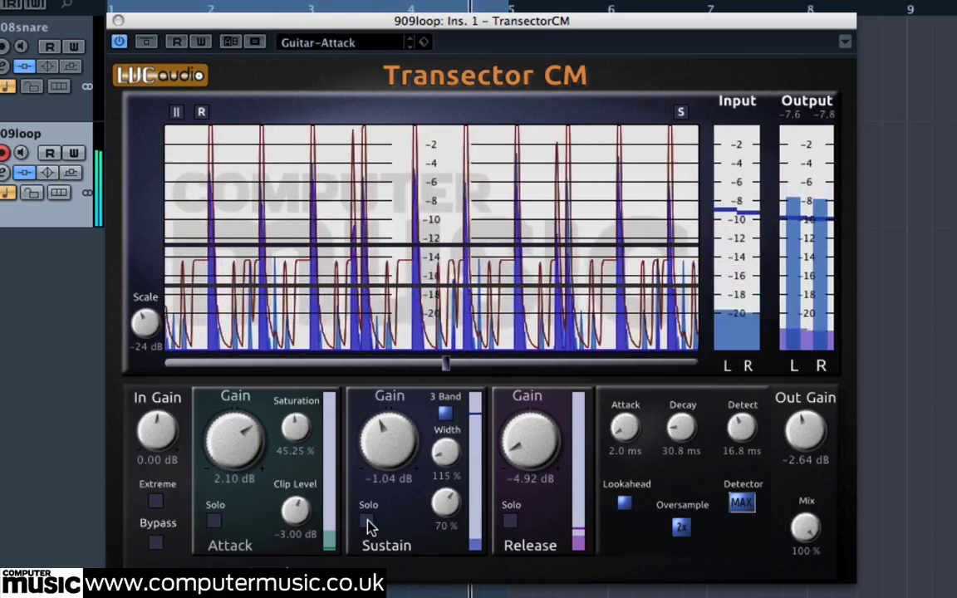
pyautogui.click(510, 521)
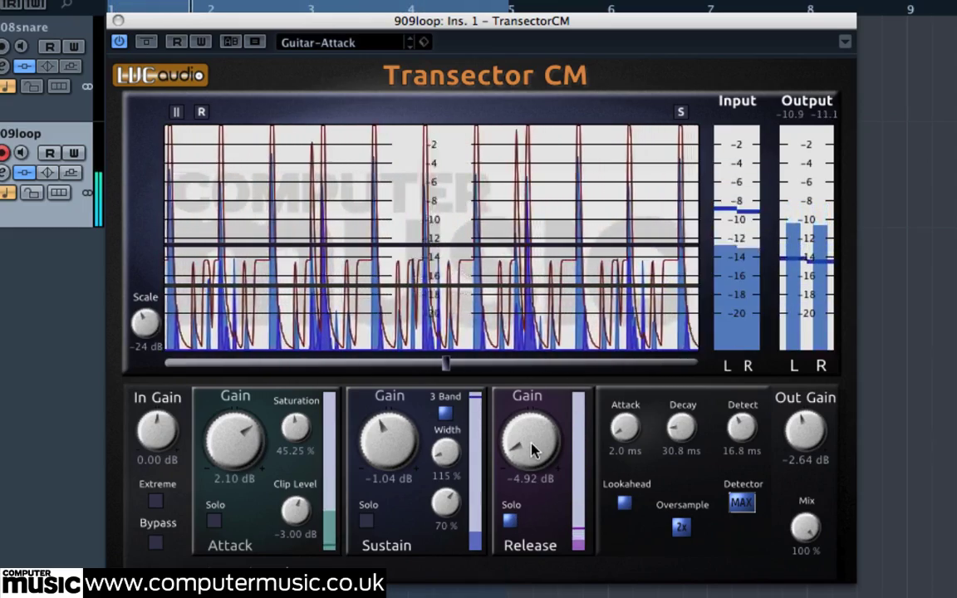
pyautogui.scroll(5, 532, 447)
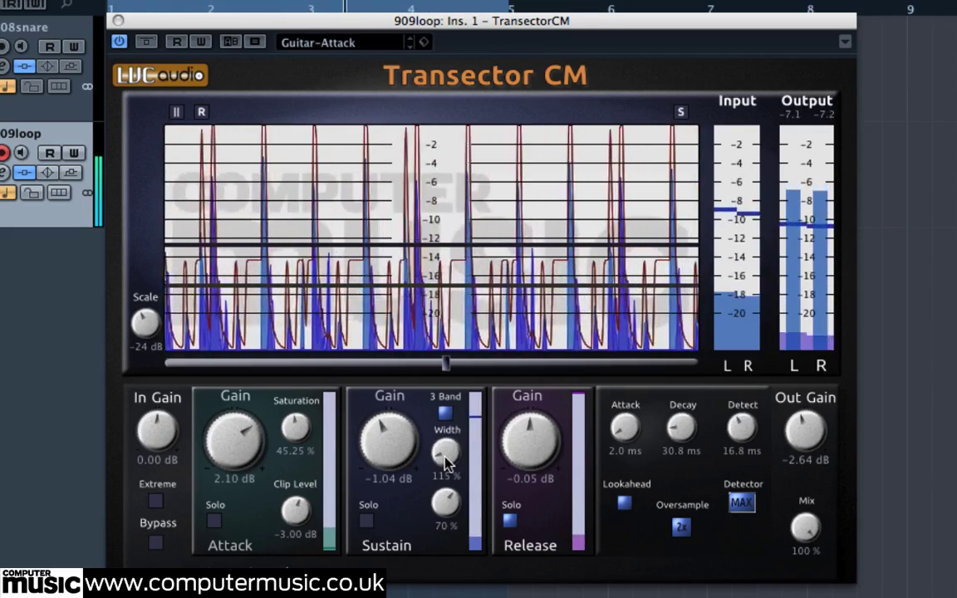
# Step: Try different values on the second Width knob of the Sustain stage, including 81 % and 47 %
pyautogui.moveTo(446, 463)
pyautogui.mouseDown()
pyautogui.moveTo(452, 448)
pyautogui.moveTo(451, 460)
pyautogui.mouseUp()
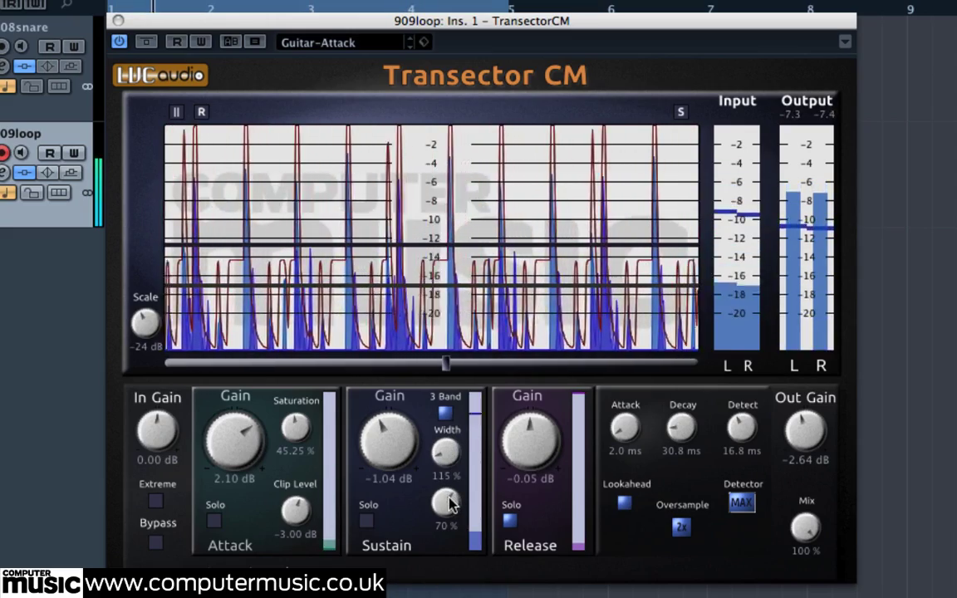
pyautogui.moveTo(450, 514)
pyautogui.mouseDown()
pyautogui.moveTo(451, 542)
pyautogui.moveTo(452, 515)
pyautogui.mouseUp()
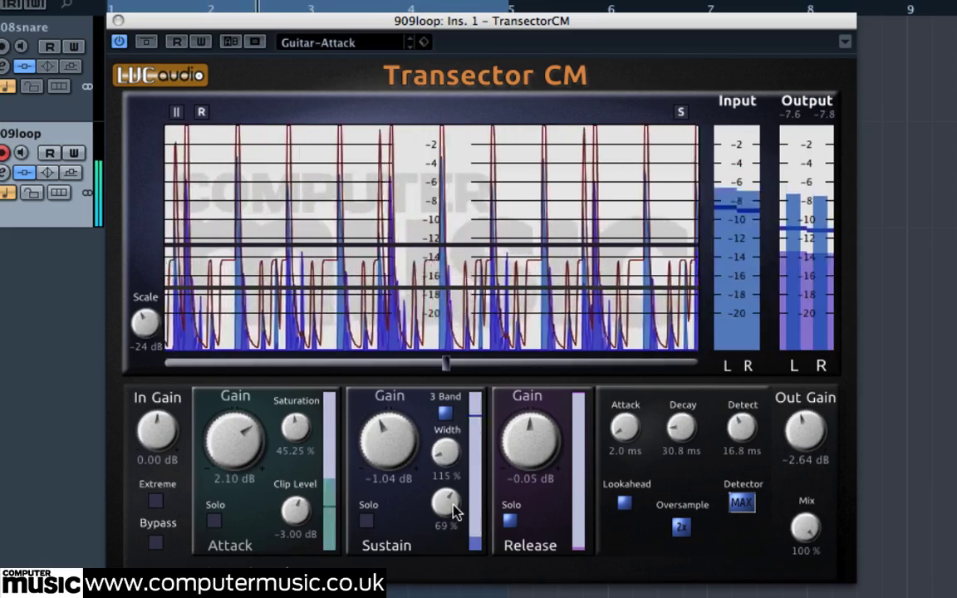
pyautogui.moveTo(438, 290)
pyautogui.mouseDown()
pyautogui.moveTo(438, 321)
pyautogui.moveTo(442, 284)
pyautogui.mouseUp()
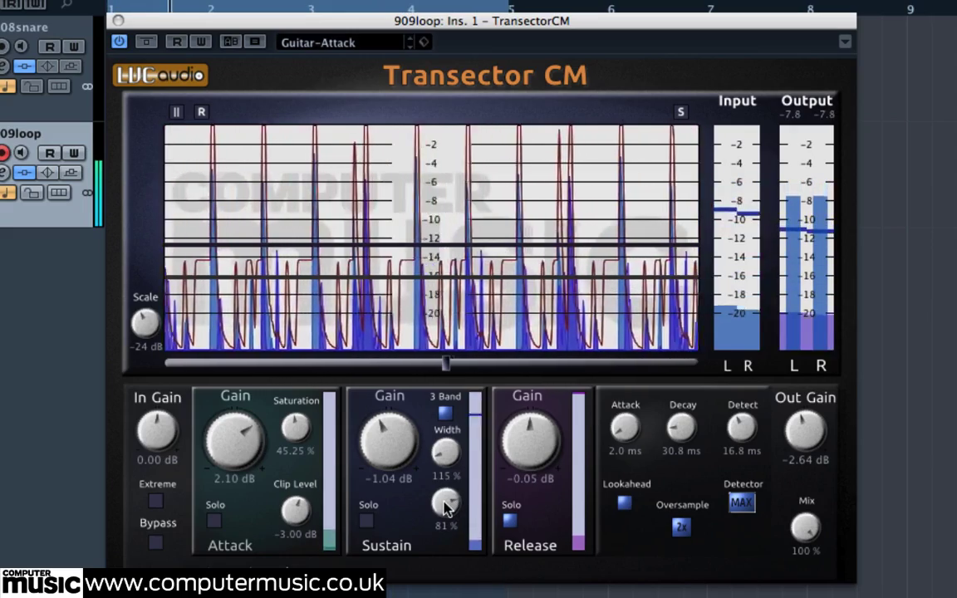
pyautogui.moveTo(446, 509); pyautogui.dragTo(465, 563)
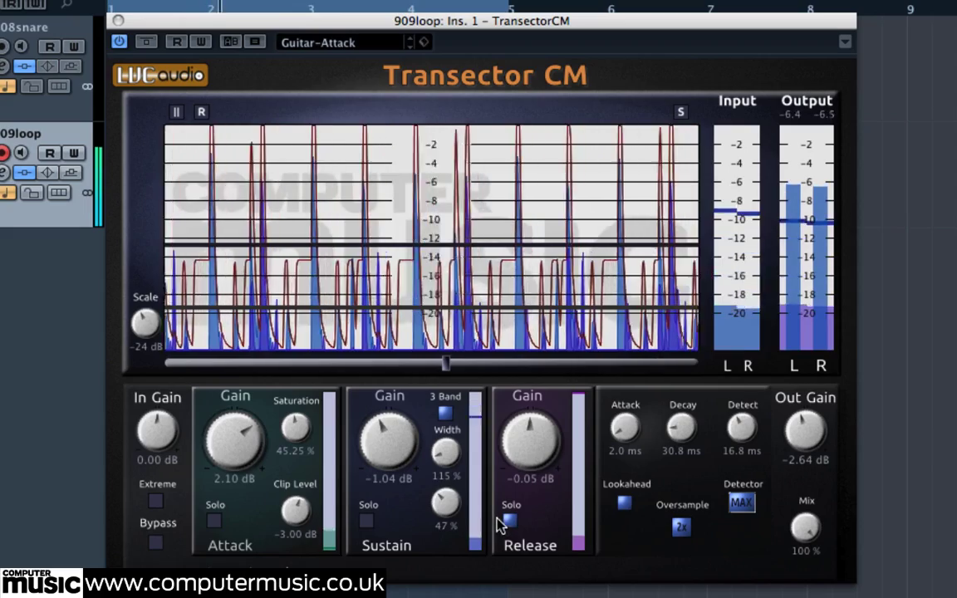
# Step: Audition the Sustain stage soloed in place of Release and raise its second Width knob to 95 %
pyautogui.click(509, 521)
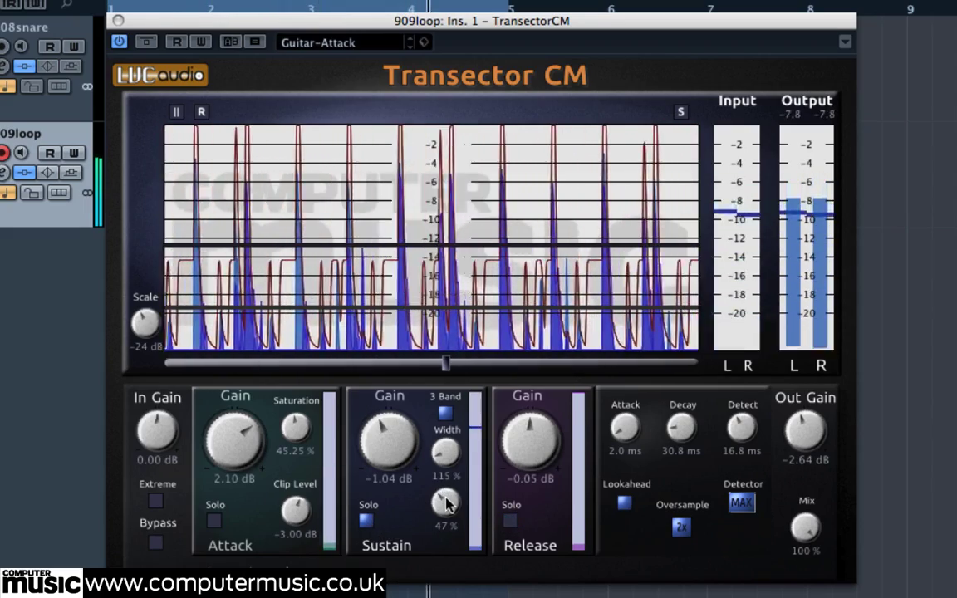
pyautogui.moveTo(449, 500); pyautogui.dragTo(473, 499)
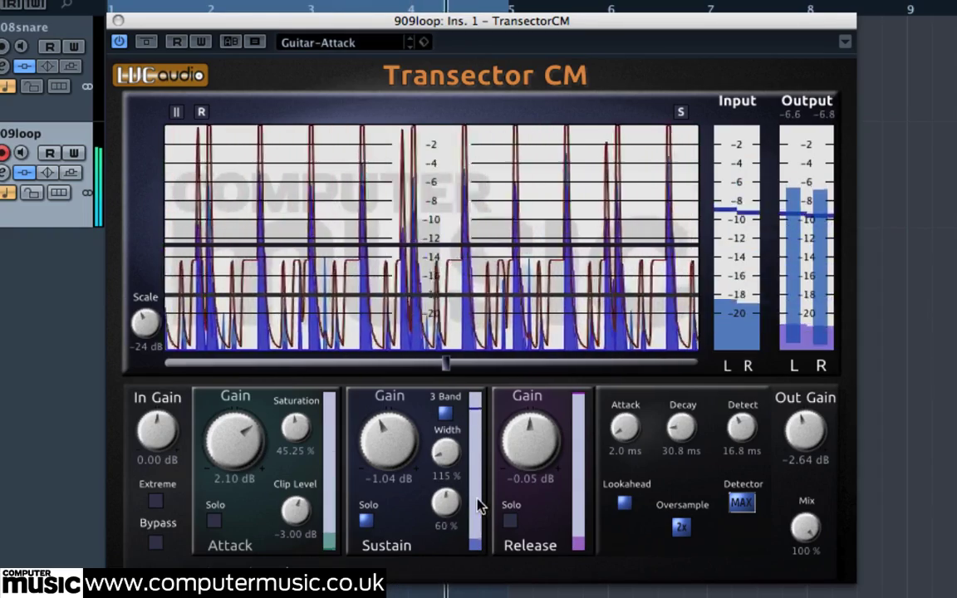
pyautogui.moveTo(483, 450); pyautogui.dragTo(474, 420)
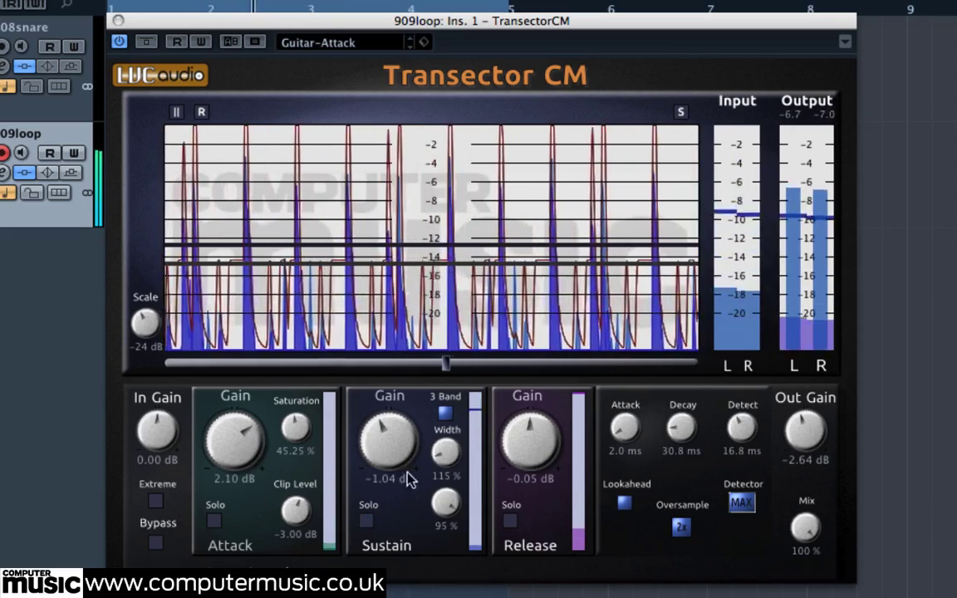
# Step: Switch off 3 Band mode and set the Attack stage to 1.18 dB Gain, 135.62 % Saturation and -4.21 dB Clip Level
pyautogui.click(446, 413)
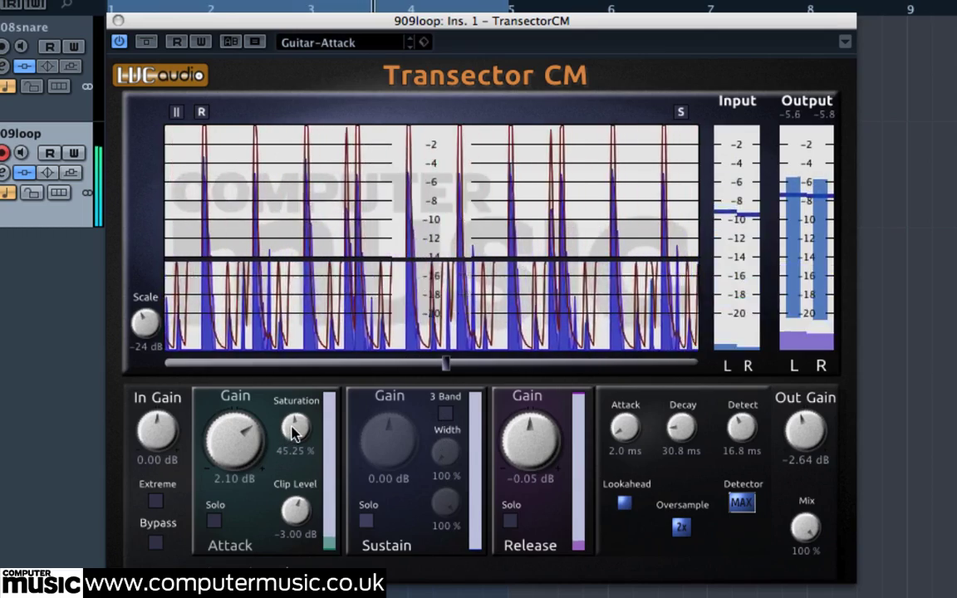
pyautogui.moveTo(297, 431)
pyautogui.mouseDown()
pyautogui.moveTo(299, 405)
pyautogui.moveTo(307, 437)
pyautogui.mouseUp()
pyautogui.moveTo(296, 510); pyautogui.dragTo(300, 524)
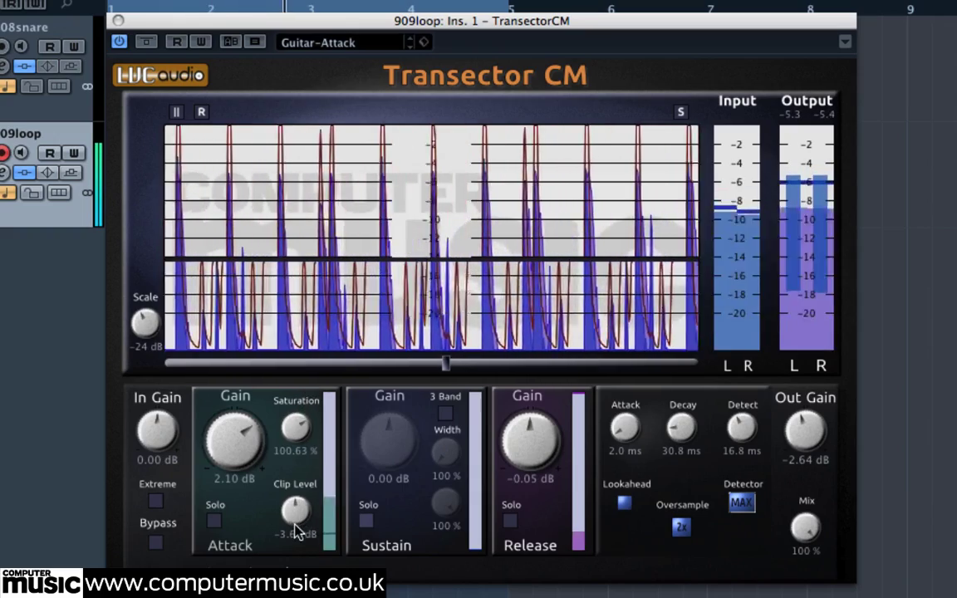
pyautogui.moveTo(256, 464); pyautogui.dragTo(241, 474)
pyautogui.moveTo(293, 425); pyautogui.dragTo(292, 506)
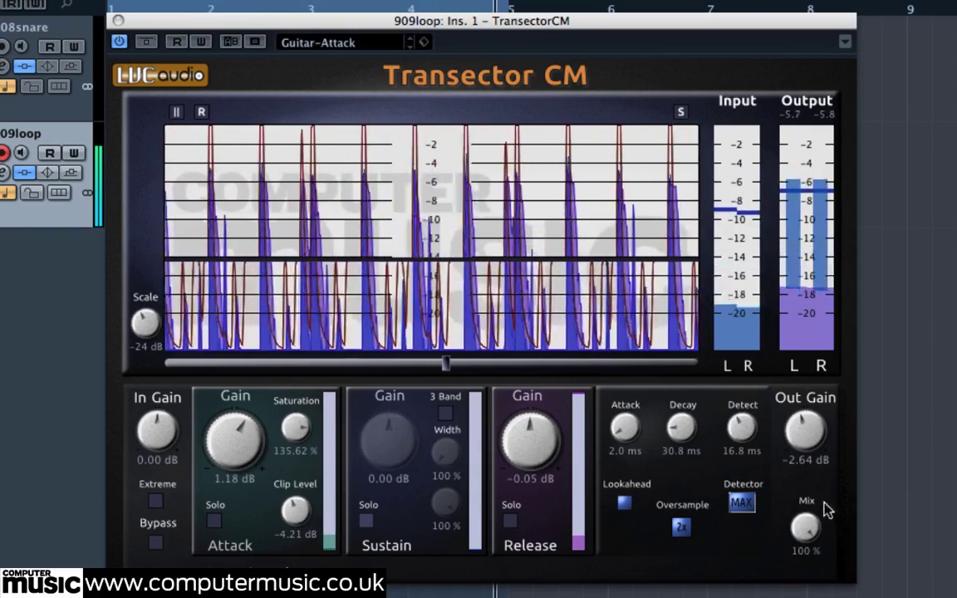
# Step: Lower the Mix to about 38 % and compare the blended loop with the bypassed signal
pyautogui.moveTo(808, 529)
pyautogui.mouseDown()
pyautogui.moveTo(807, 573)
pyautogui.moveTo(802, 510)
pyautogui.mouseUp()
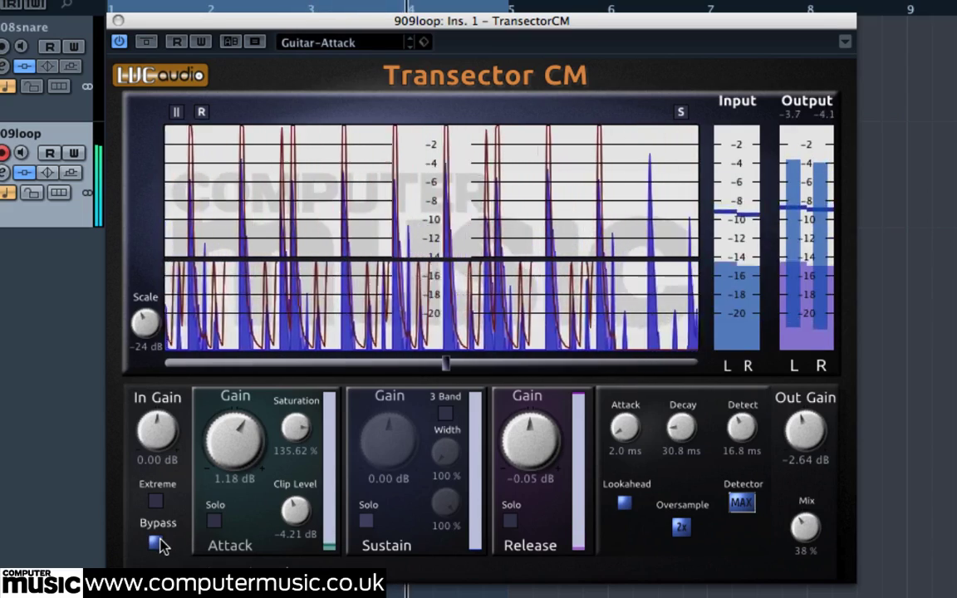
pyautogui.click(156, 543)
# Step: Fine-tune the Attack stage to 141.05 % Saturation and -4.16 dB Clip Level, and set the Mix to about 33 %
pyautogui.moveTo(805, 529); pyautogui.dragTo(811, 548)
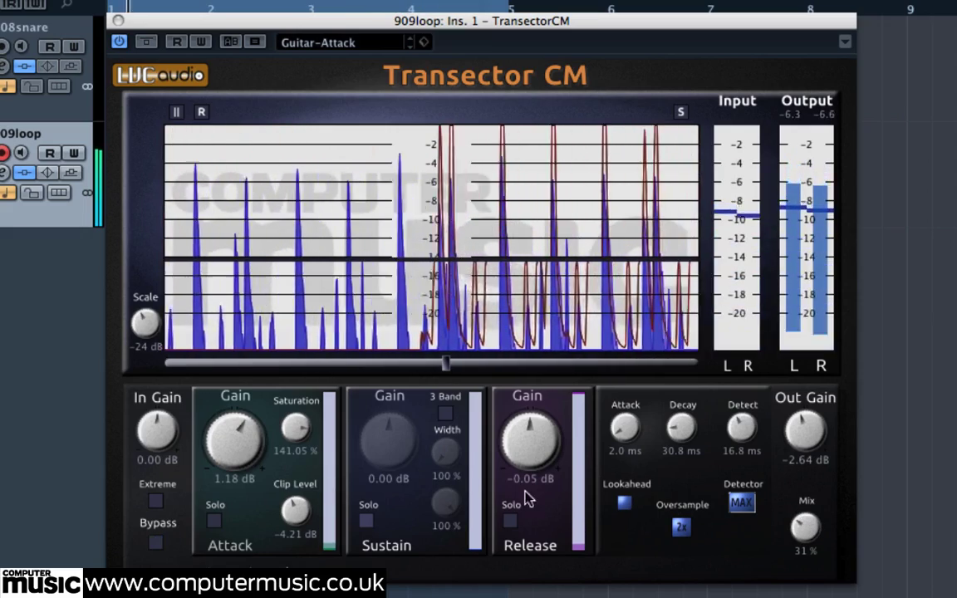
pyautogui.moveTo(307, 512); pyautogui.dragTo(306, 511)
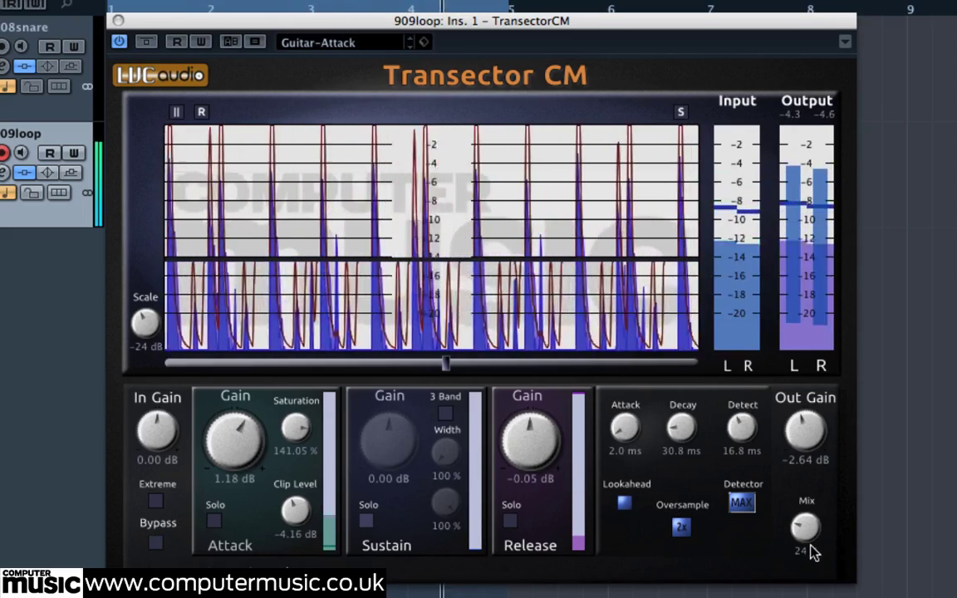
pyautogui.moveTo(810, 544); pyautogui.dragTo(812, 530)
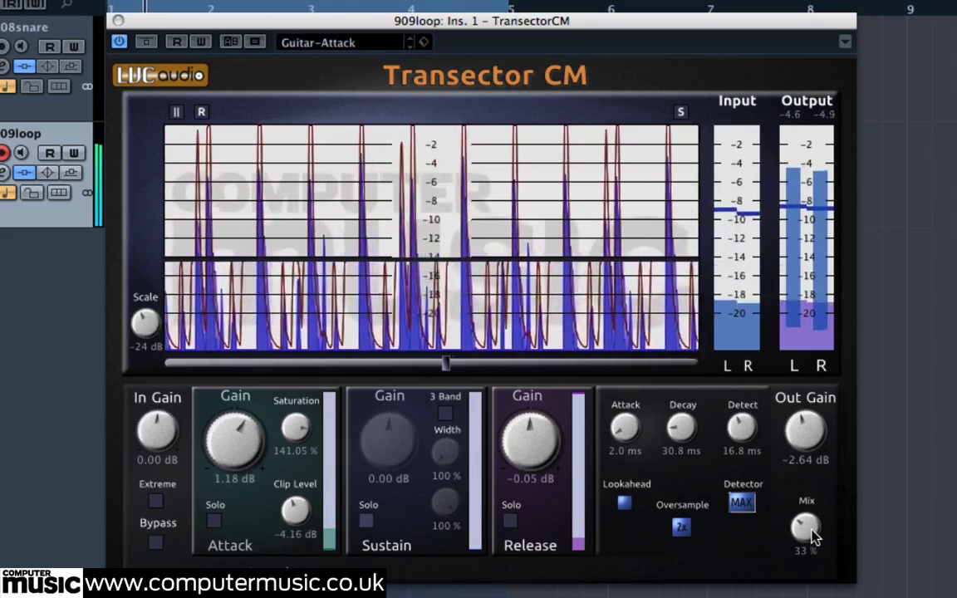